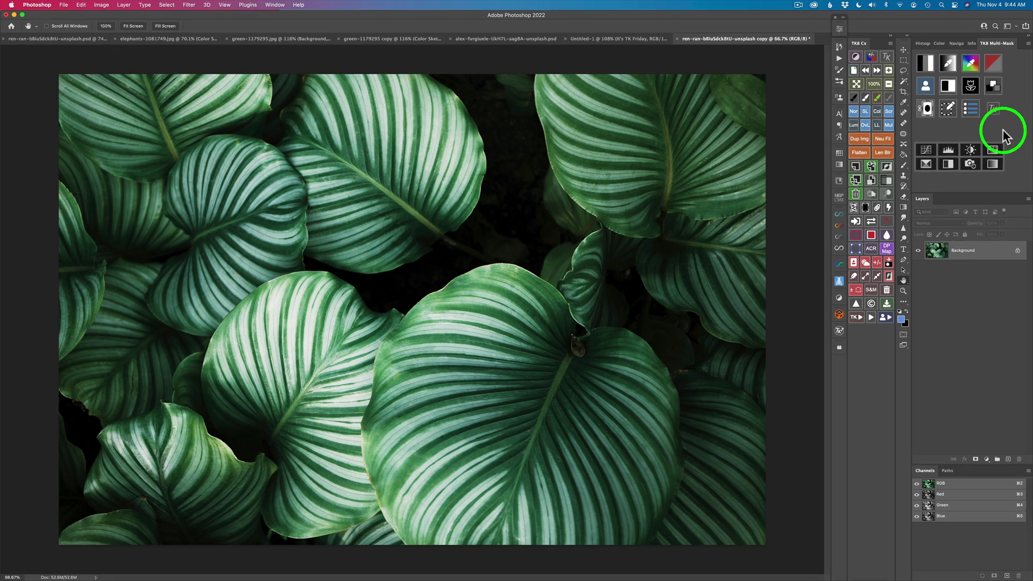
# - Run the Color Sketch workflow extra on the leaf image, trying Minimum radii of 8 and 10 pixels before applying 4 pixels
pyautogui.click(972, 111)
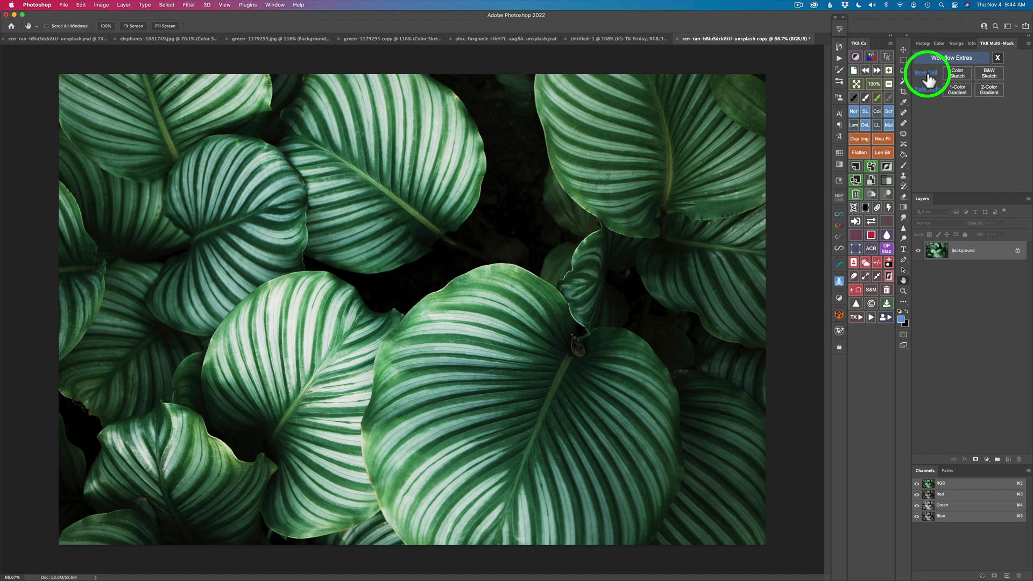
pyautogui.click(961, 72)
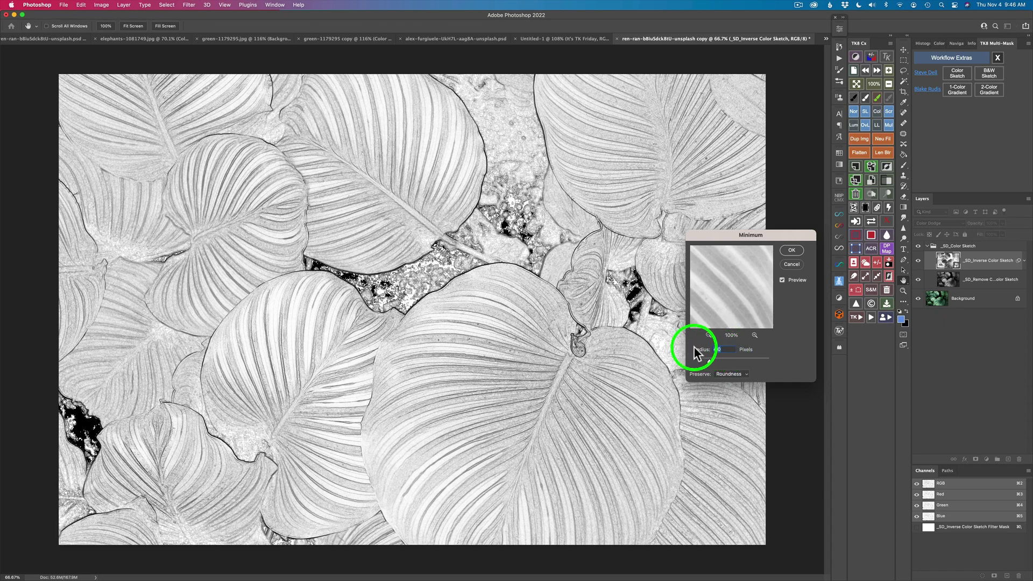
pyautogui.click(694, 349)
pyautogui.write('8')
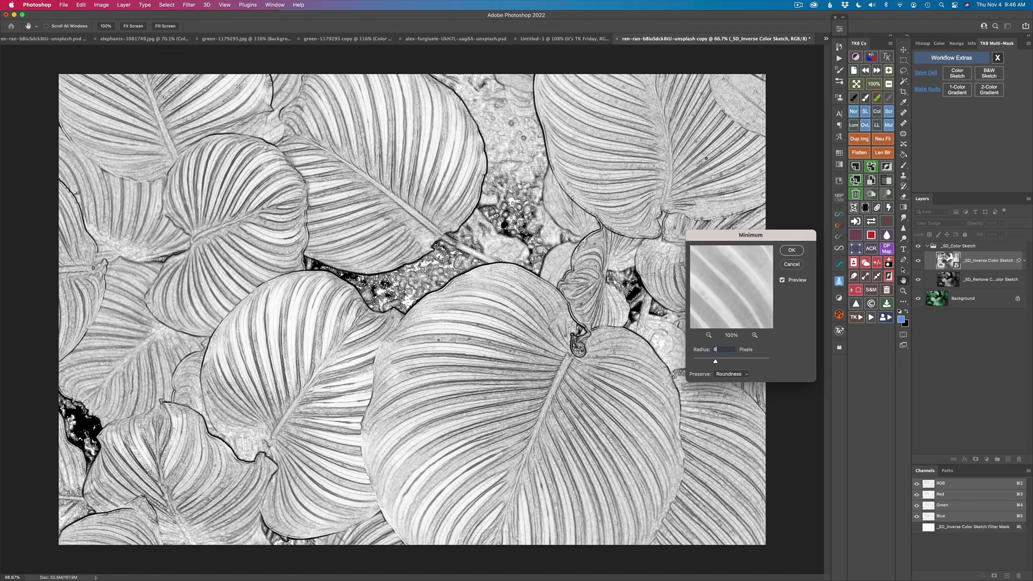
pyautogui.click(695, 348)
pyautogui.write('10')
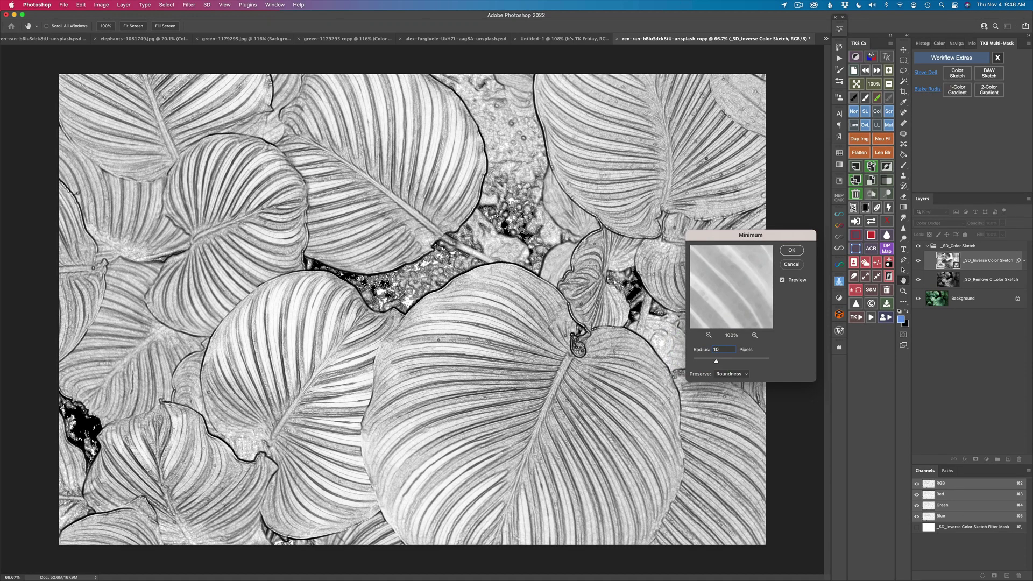
pyautogui.click(690, 348)
pyautogui.write('4')
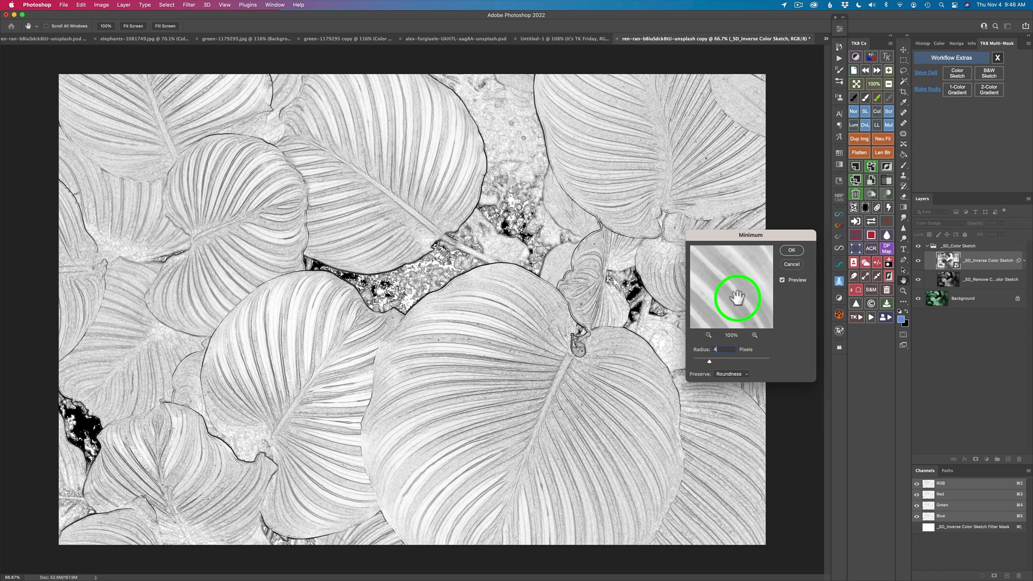
pyautogui.click(794, 251)
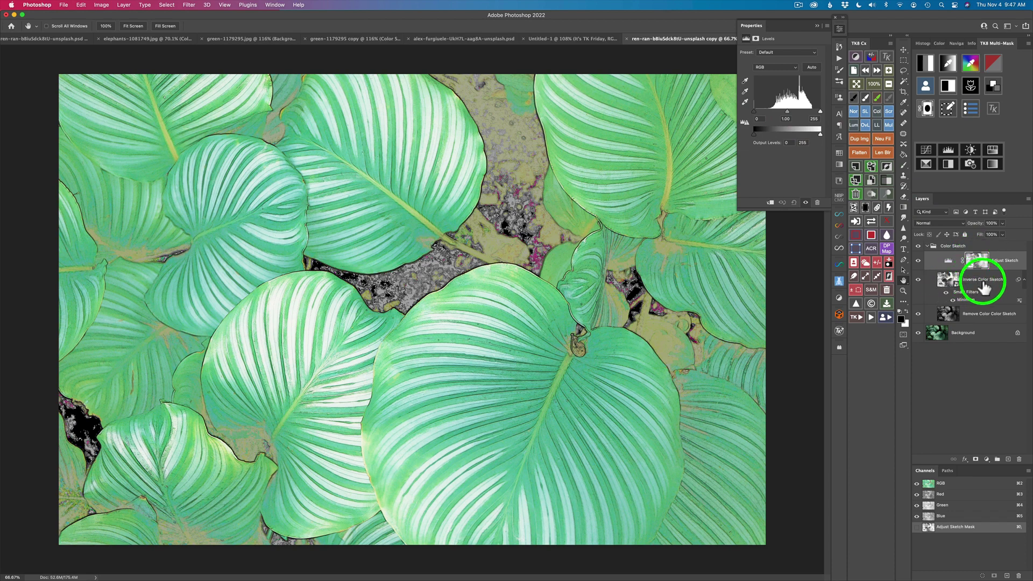
# - Reopen the Minimum smart filter of the Inverse Color Sketch layer to inspect its radius, and cancel without changes
pyautogui.doubleClick(966, 301)
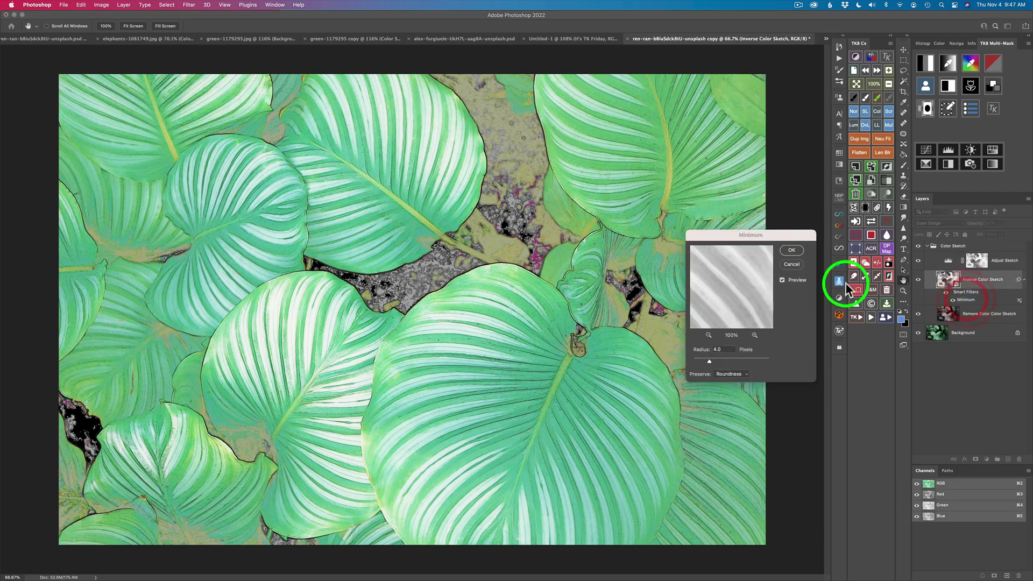
pyautogui.click(790, 263)
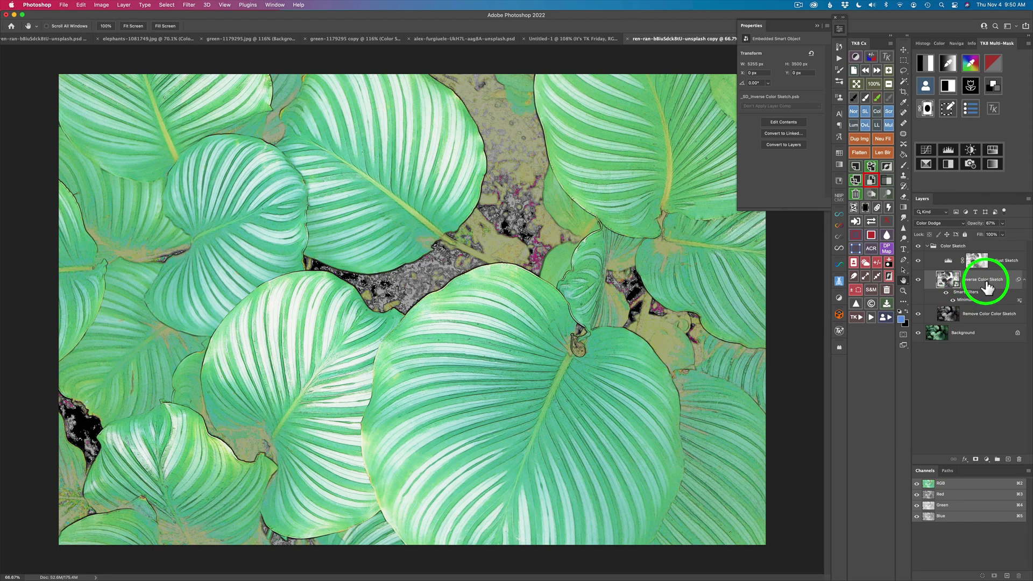
# - Darken the sketch effect by setting the Adjust Sketch levels layer's midtone input to 0.11
pyautogui.click(950, 266)
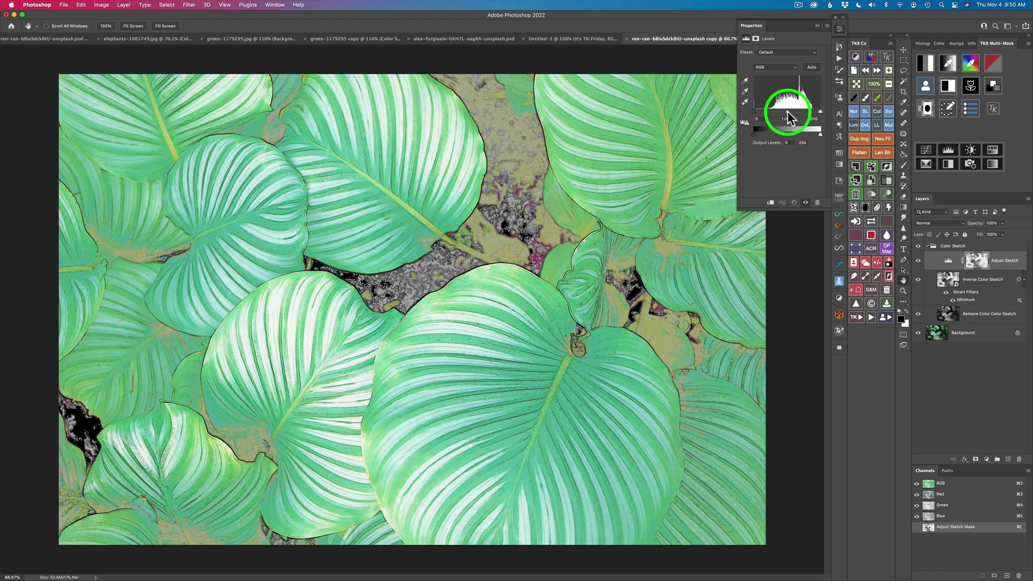
pyautogui.moveTo(787, 112); pyautogui.dragTo(800, 113)
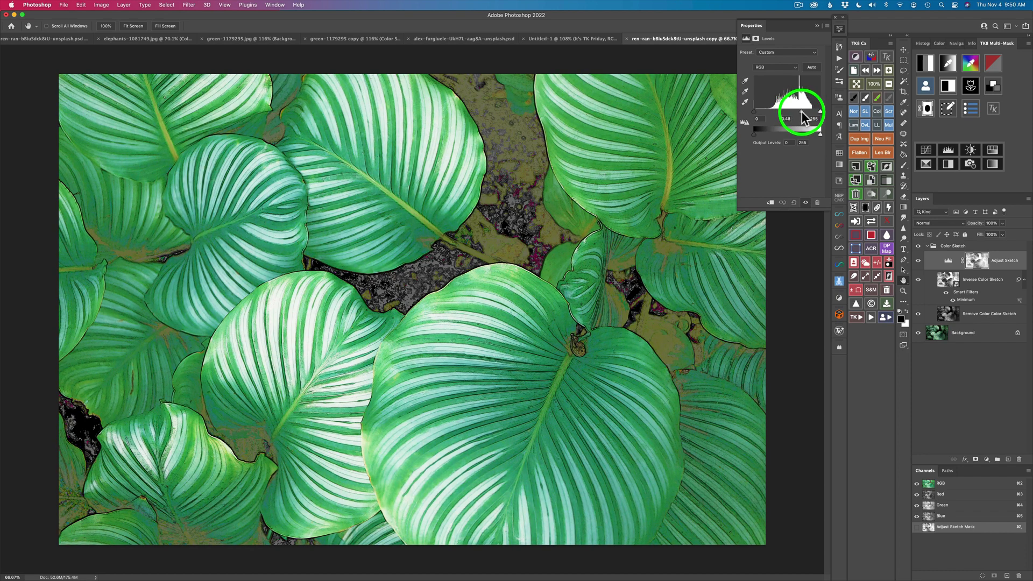
pyautogui.moveTo(802, 111); pyautogui.dragTo(813, 113)
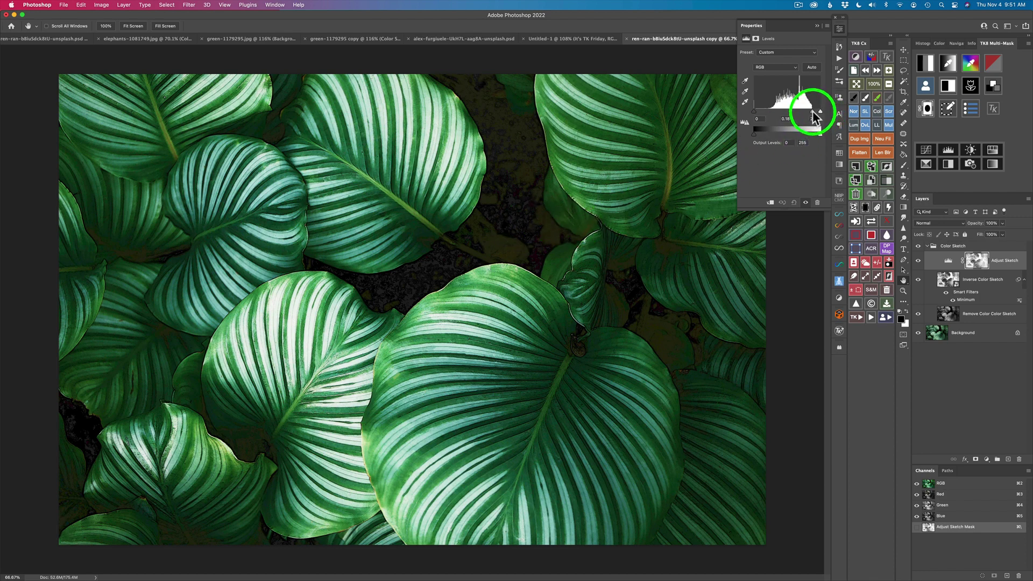
pyautogui.moveTo(815, 115)
pyautogui.mouseDown()
pyautogui.moveTo(806, 114)
pyautogui.moveTo(813, 118)
pyautogui.mouseUp()
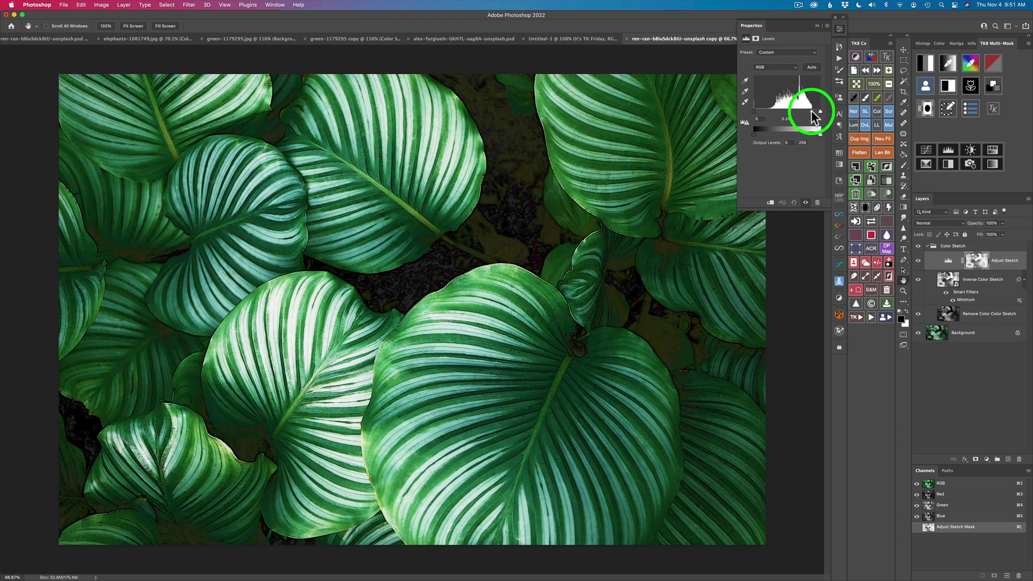
pyautogui.moveTo(813, 112); pyautogui.dragTo(817, 116)
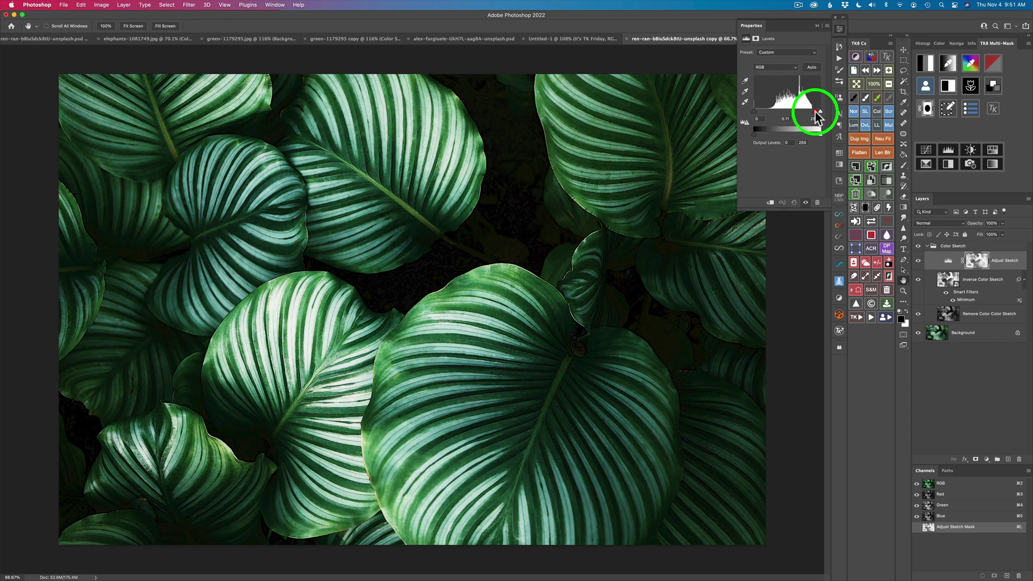
# - Toggle the Color Sketch group's visibility to compare the leaf image with and without the sketch effect
pyautogui.click(919, 249)
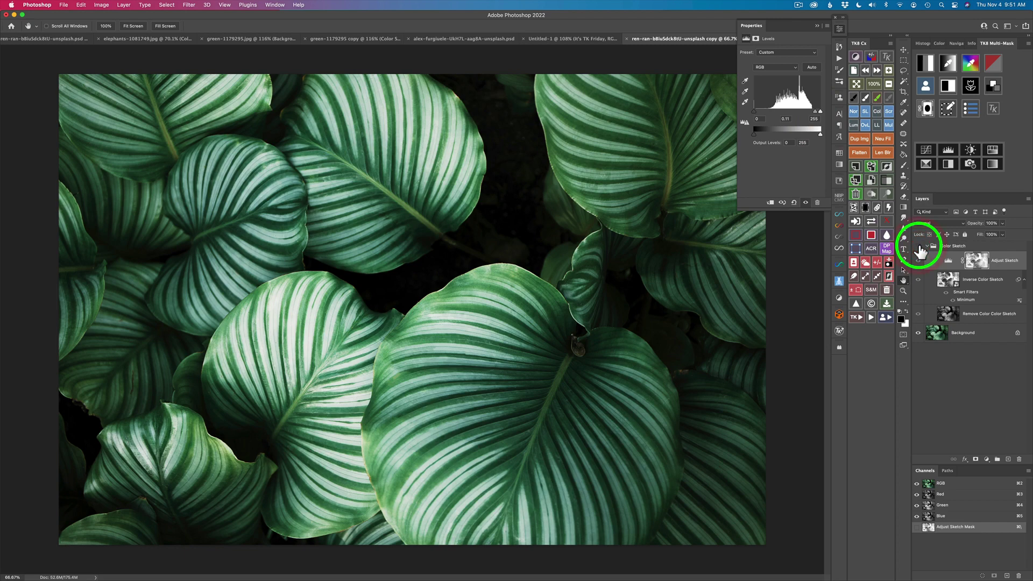
pyautogui.click(920, 249)
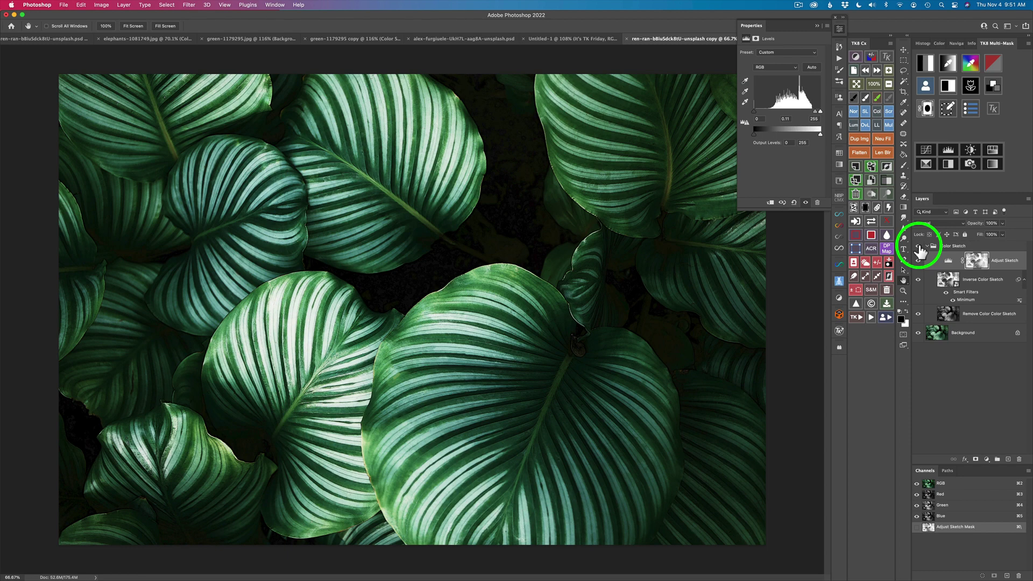
pyautogui.click(920, 249)
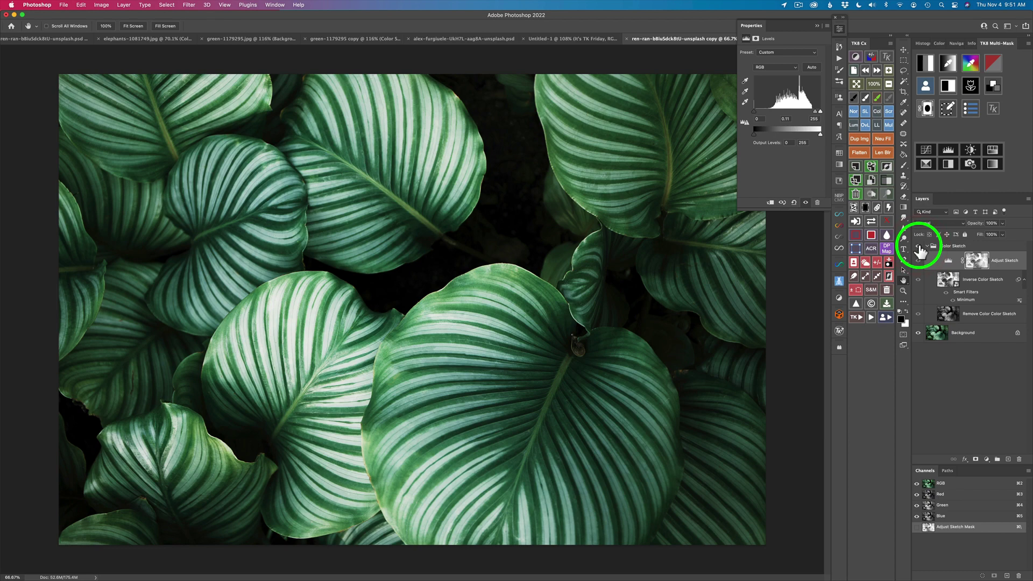
pyautogui.click(920, 250)
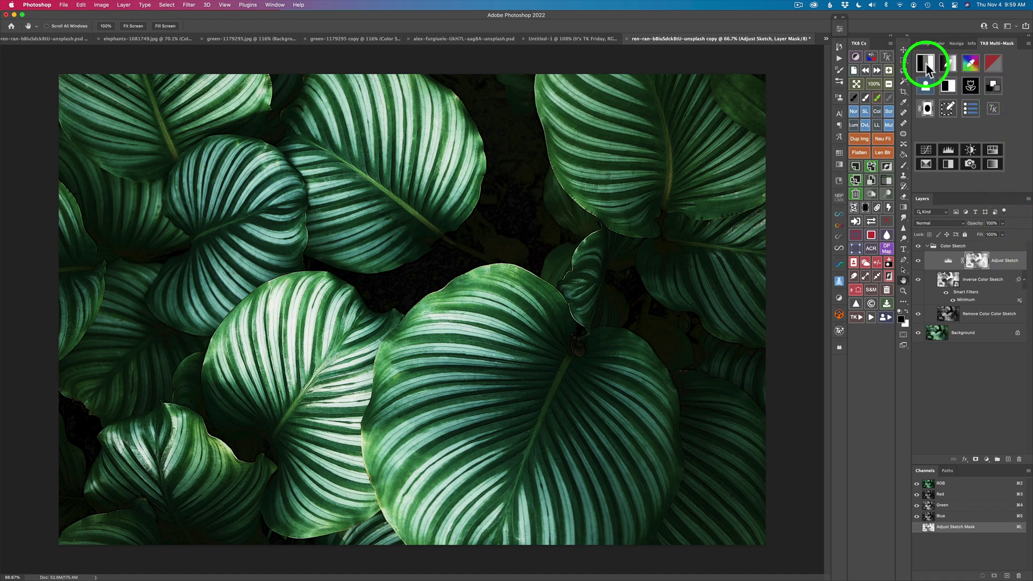
# - Generate a Lights 3 luminosity mask and add a Levels adjustment layer masked by it above Adjust Sketch
pyautogui.click(926, 68)
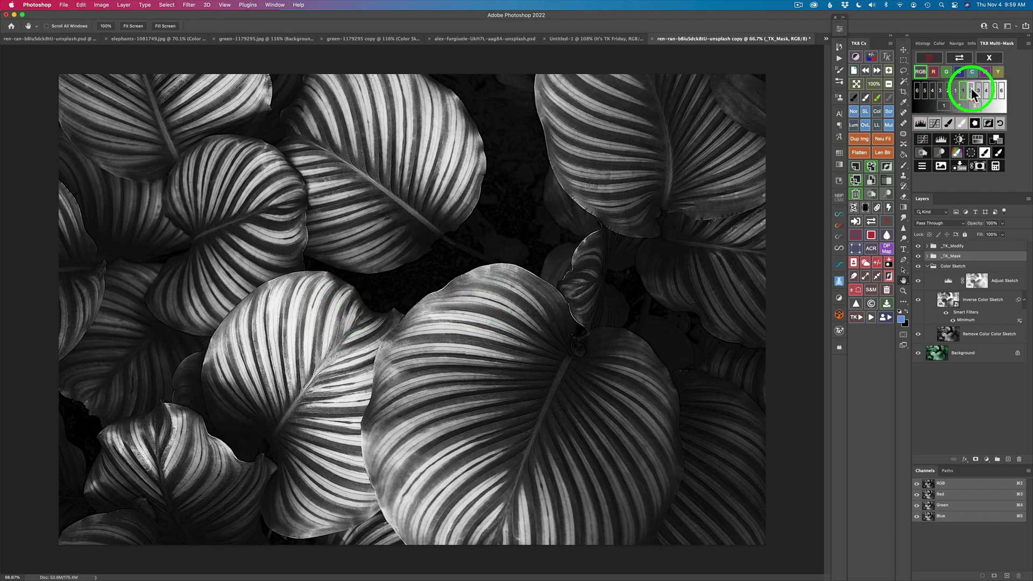
pyautogui.click(971, 90)
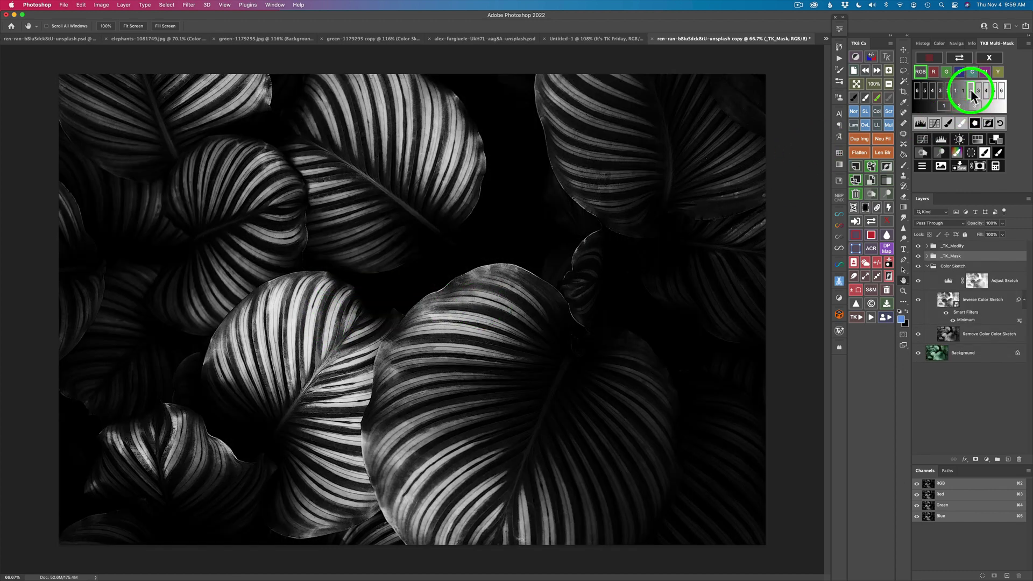
pyautogui.click(978, 90)
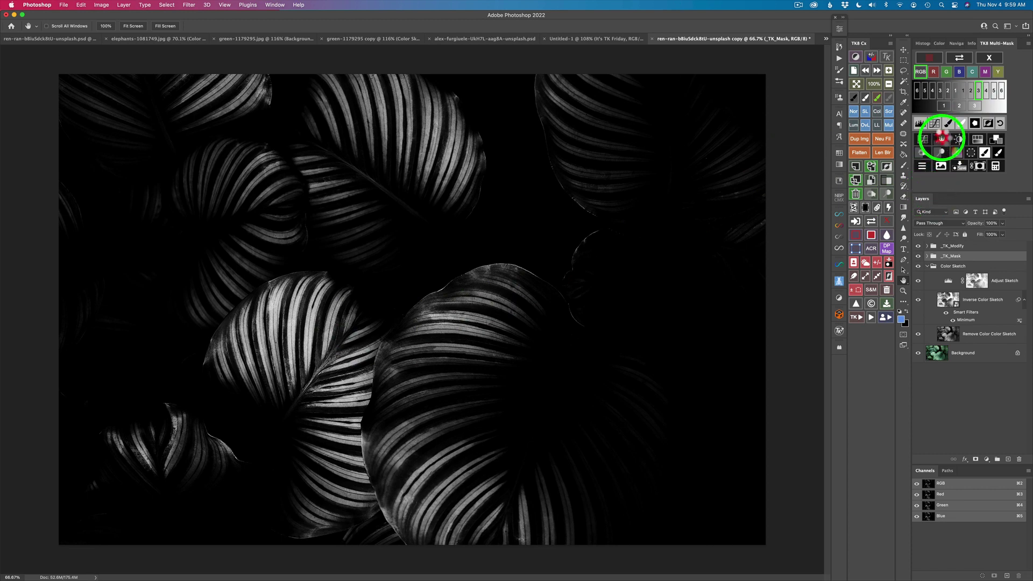
pyautogui.click(942, 141)
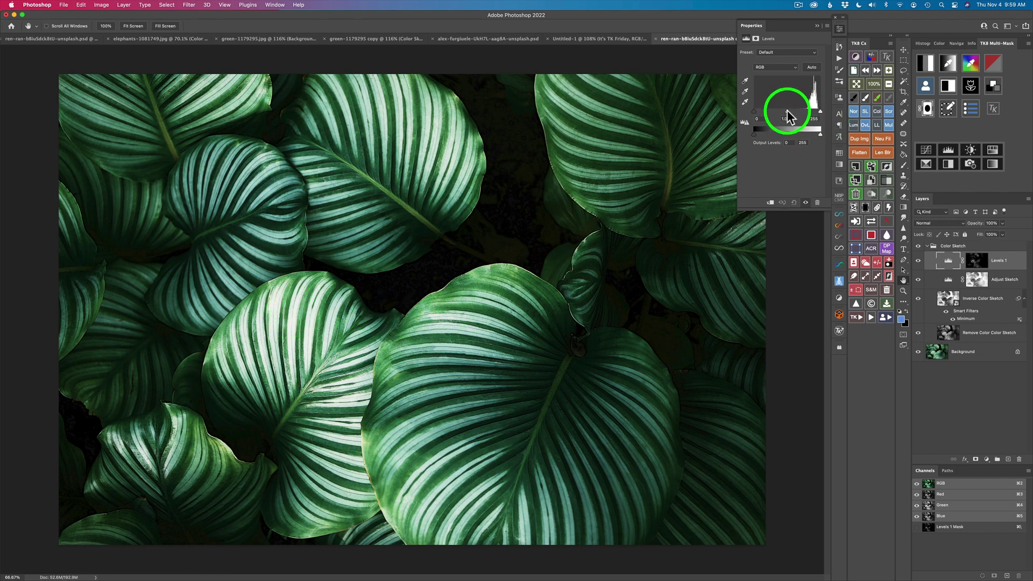
# - Darken the brightest leaf stripes by lowering the Levels 1 midtone input, checking the balance with the layer hidden and shown
pyautogui.moveTo(788, 116); pyautogui.dragTo(812, 116)
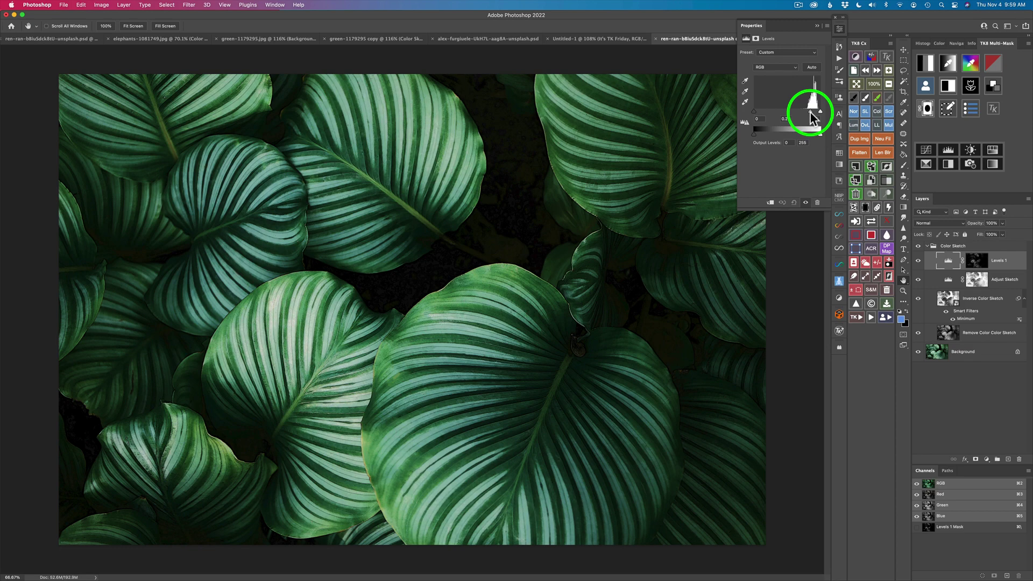
pyautogui.moveTo(811, 113); pyautogui.dragTo(804, 111)
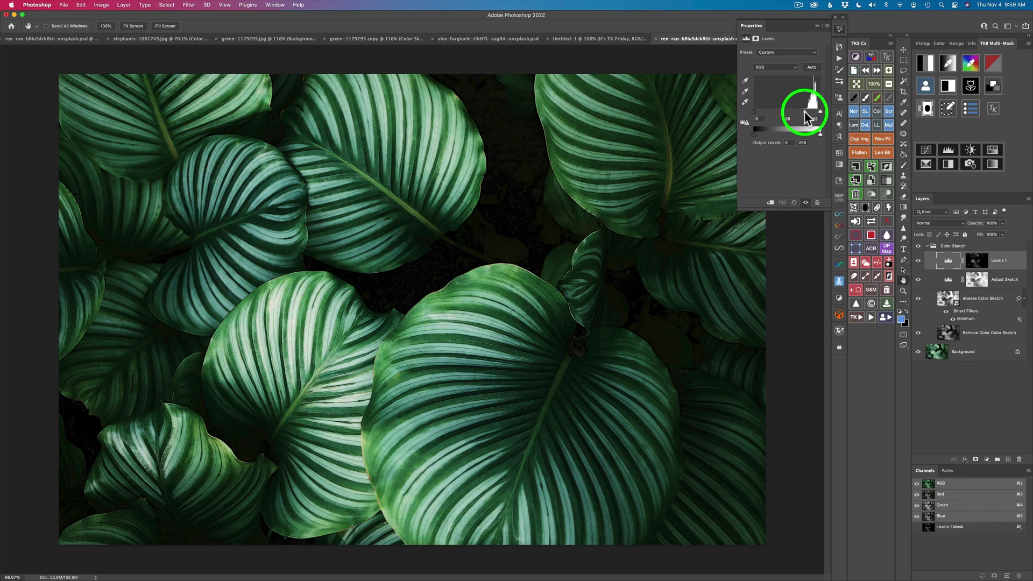
pyautogui.click(919, 261)
pyautogui.click(919, 262)
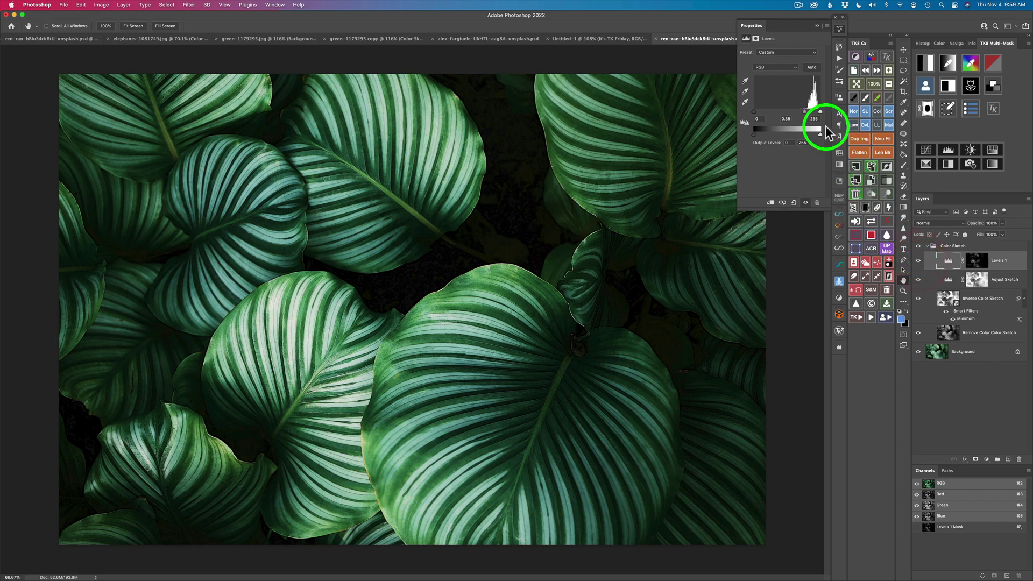
pyautogui.moveTo(801, 109); pyautogui.dragTo(812, 112)
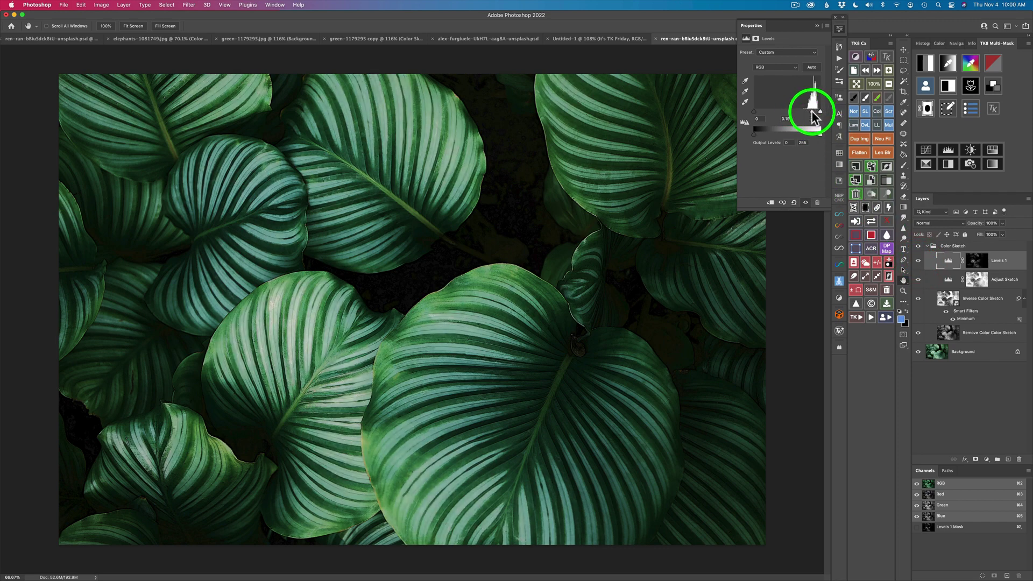
pyautogui.click(919, 261)
pyautogui.click(919, 262)
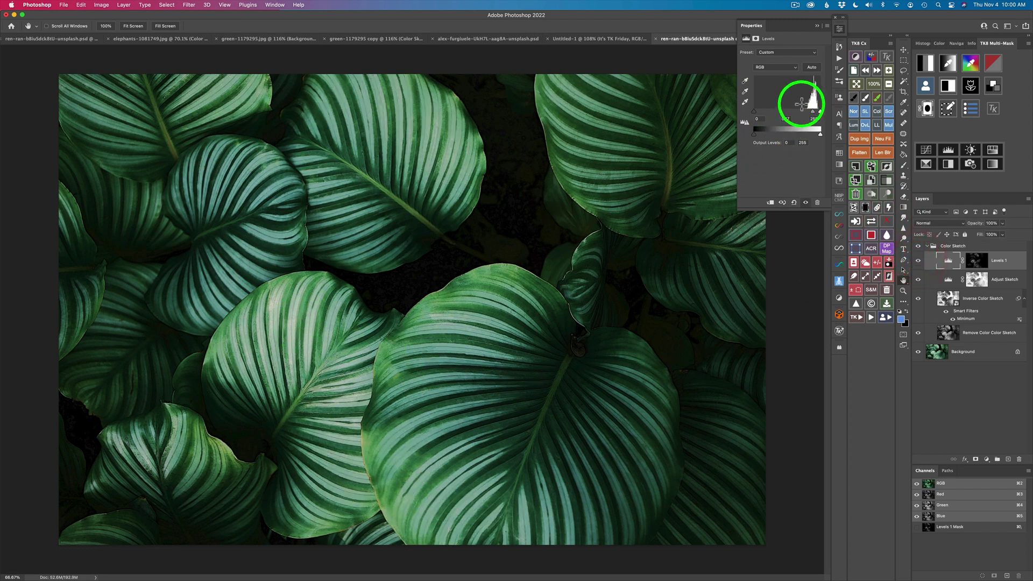
pyautogui.moveTo(814, 116); pyautogui.dragTo(806, 114)
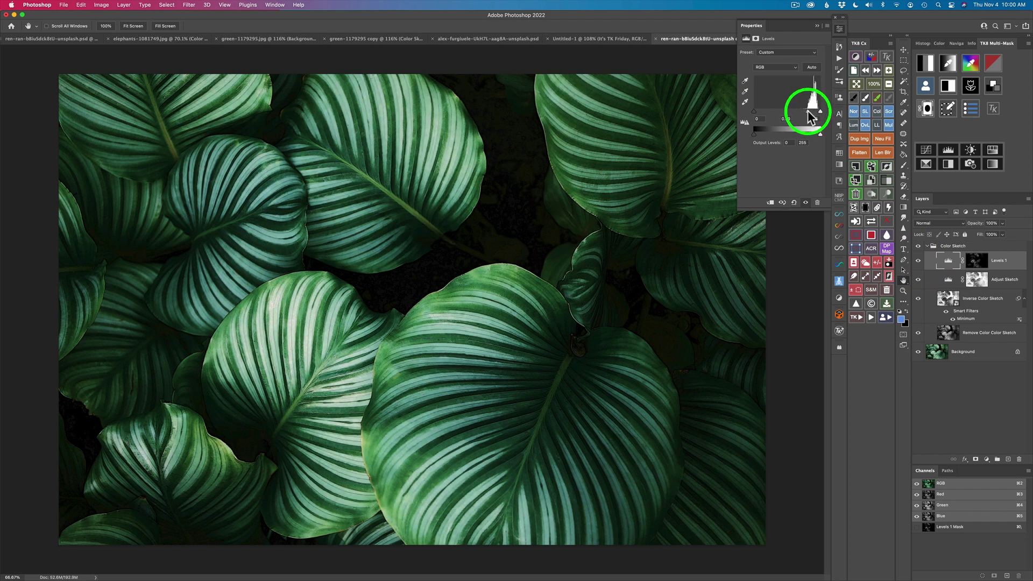
pyautogui.click(918, 263)
pyautogui.click(918, 263)
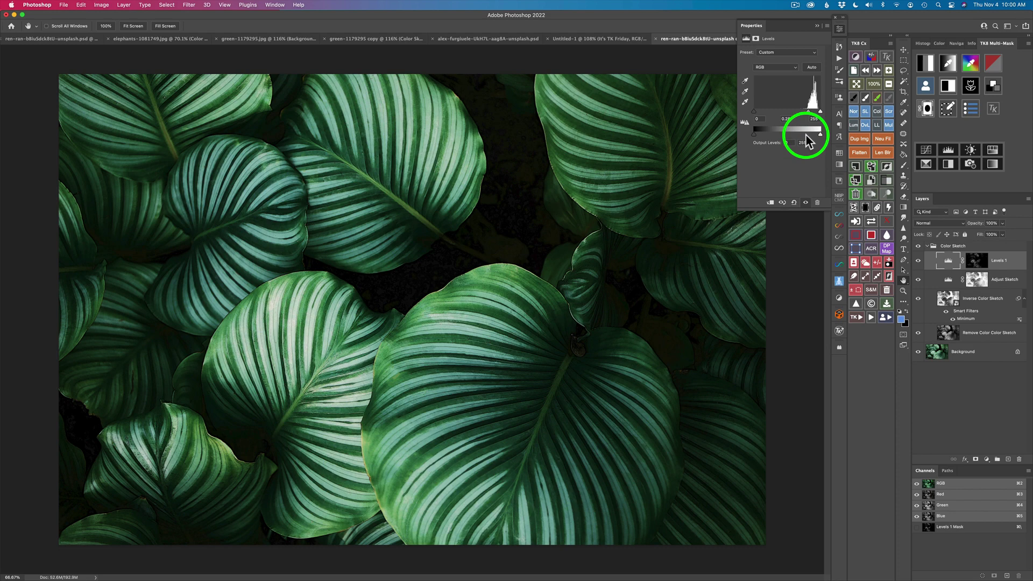
pyautogui.click(840, 28)
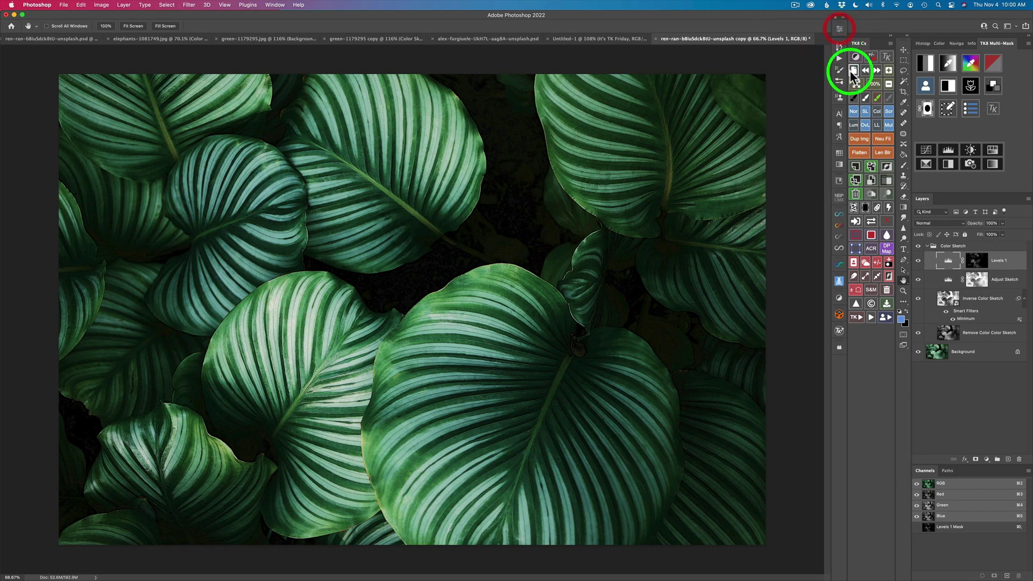
# - Fit the leaf image in full-screen view and compare the finished effect with the Background layer shown alone
pyautogui.click(855, 83)
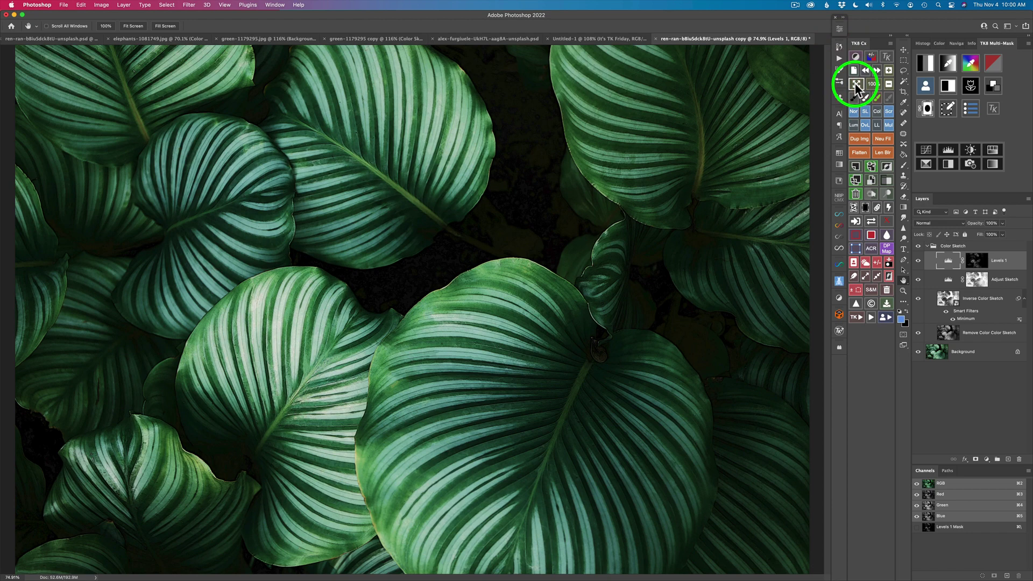
pyautogui.click(856, 84)
pyautogui.click(856, 84)
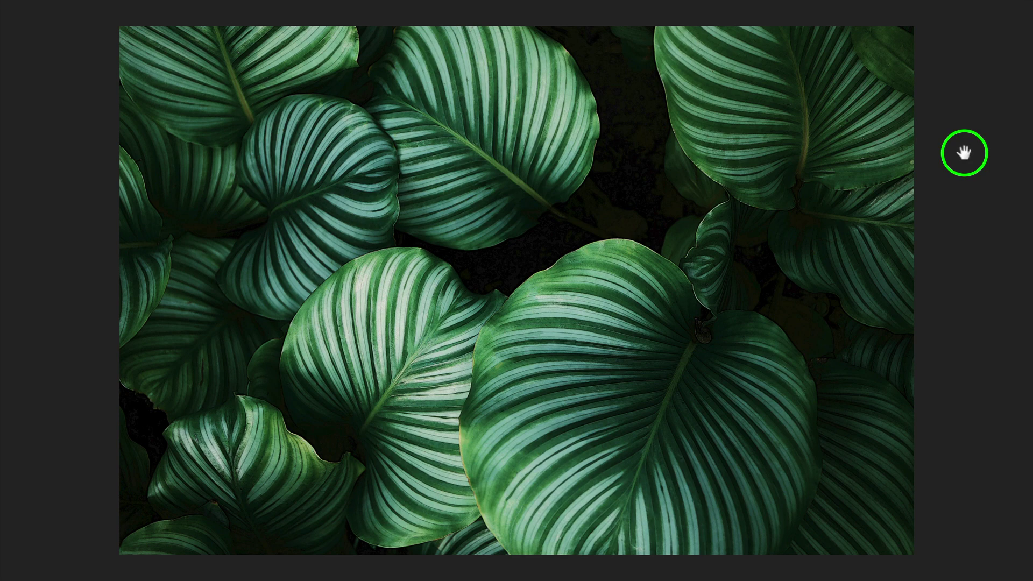
pyautogui.moveTo(1017, 267)
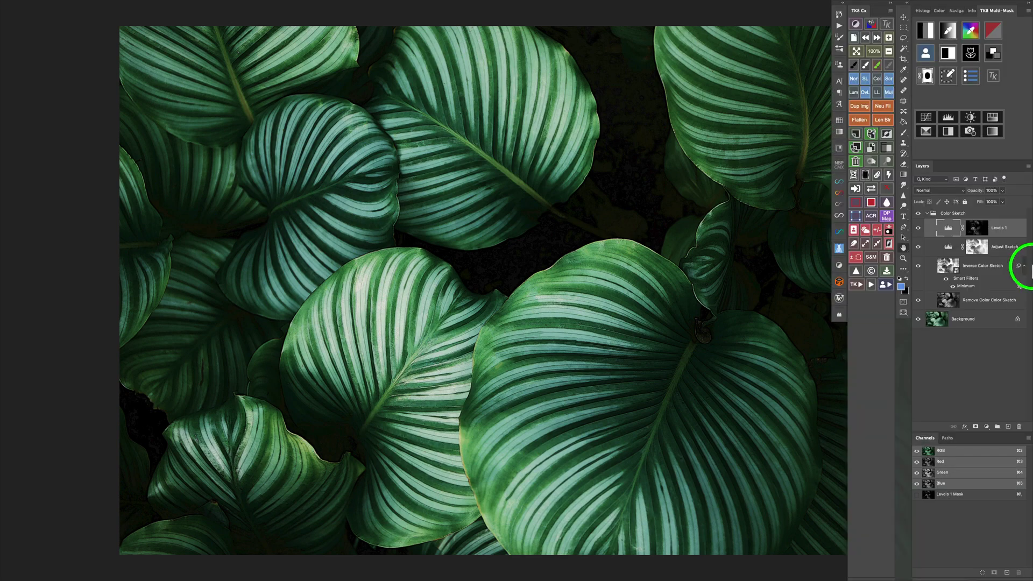
pyautogui.click(919, 321)
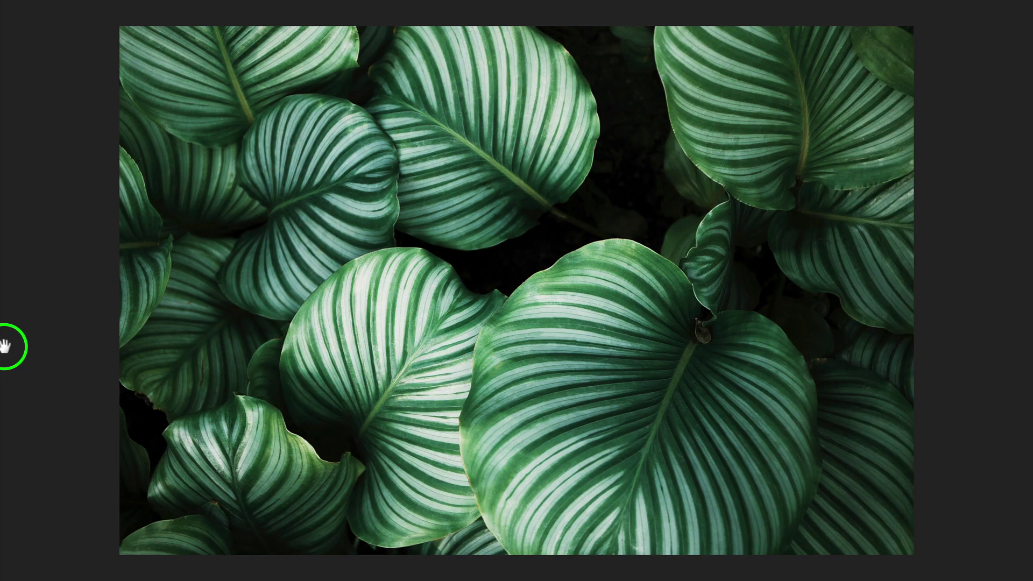
pyautogui.moveTo(1021, 370)
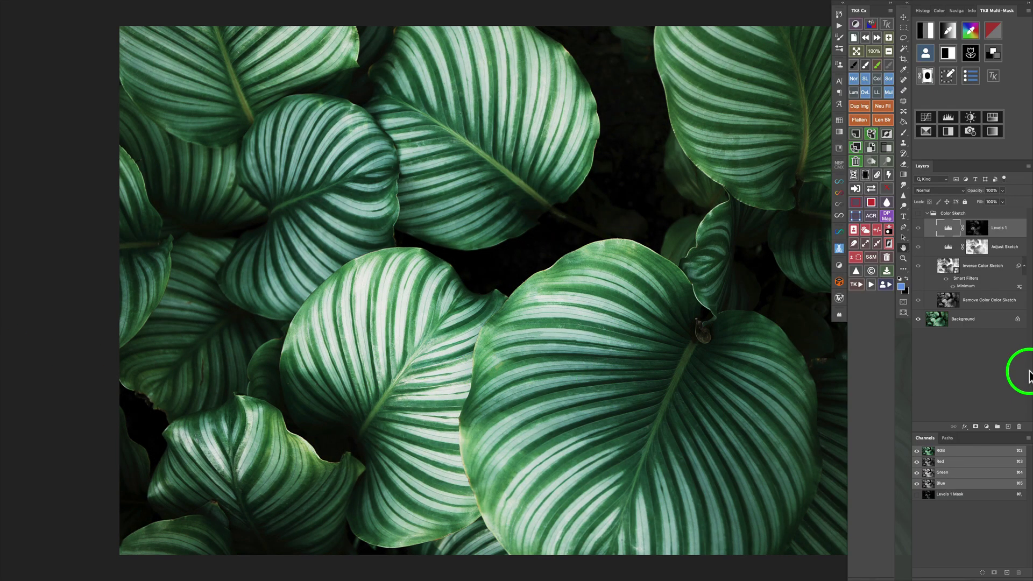
pyautogui.click(918, 322)
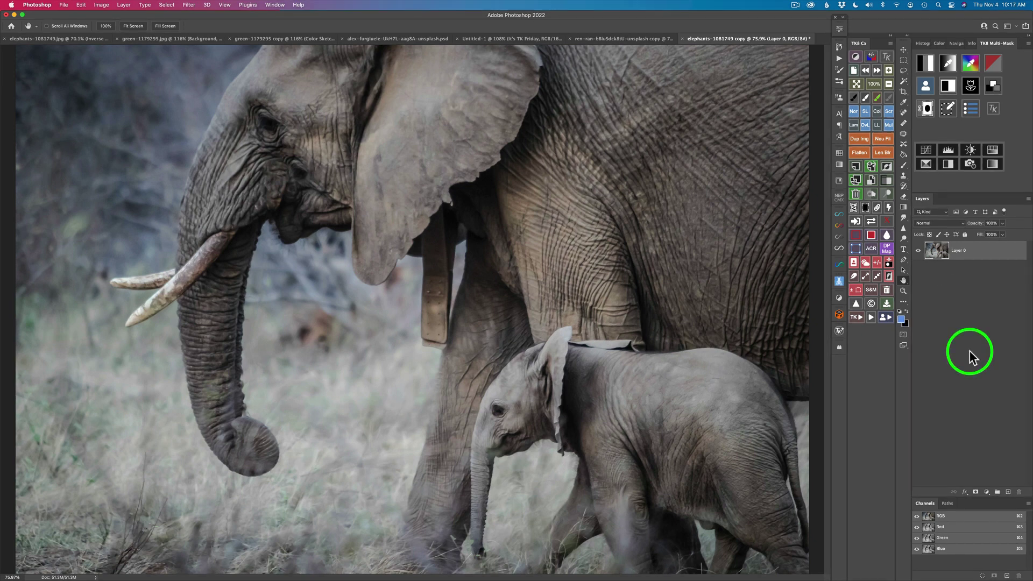
# - Apply the Color Sketch effect to the elephant photo, with a Minimum filter radius of 4.0 pixels
pyautogui.click(971, 111)
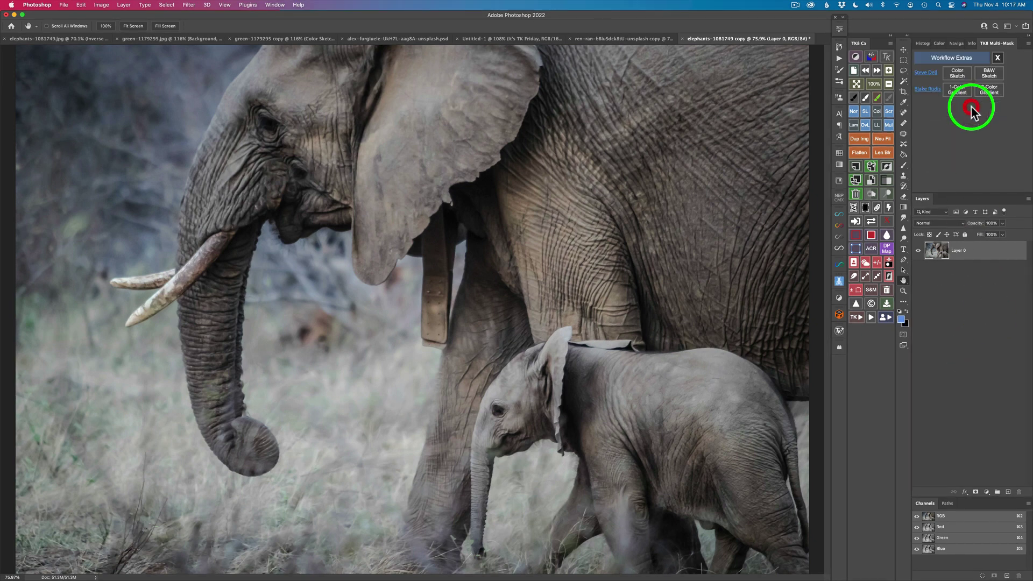
pyautogui.click(960, 73)
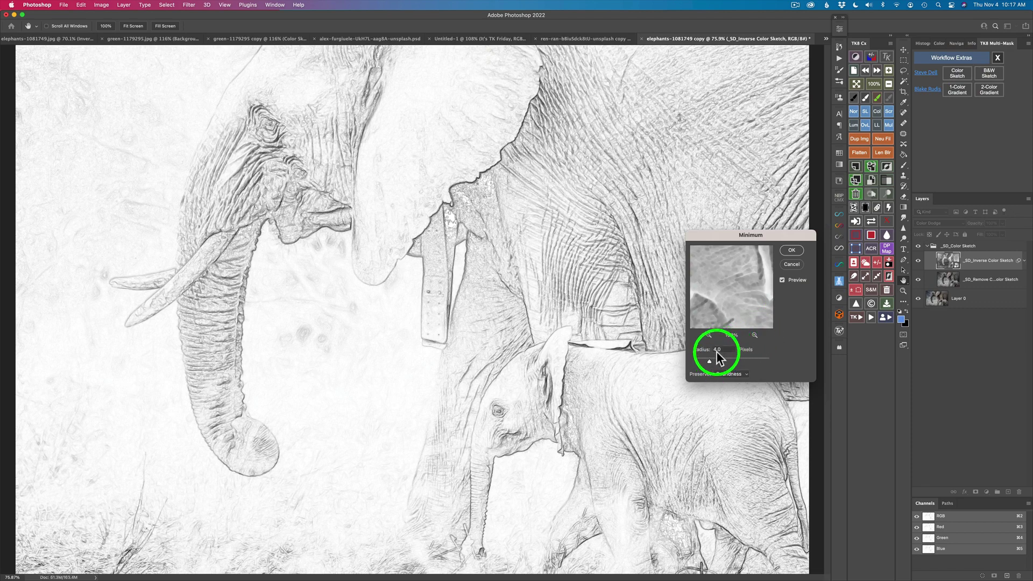
pyautogui.click(791, 250)
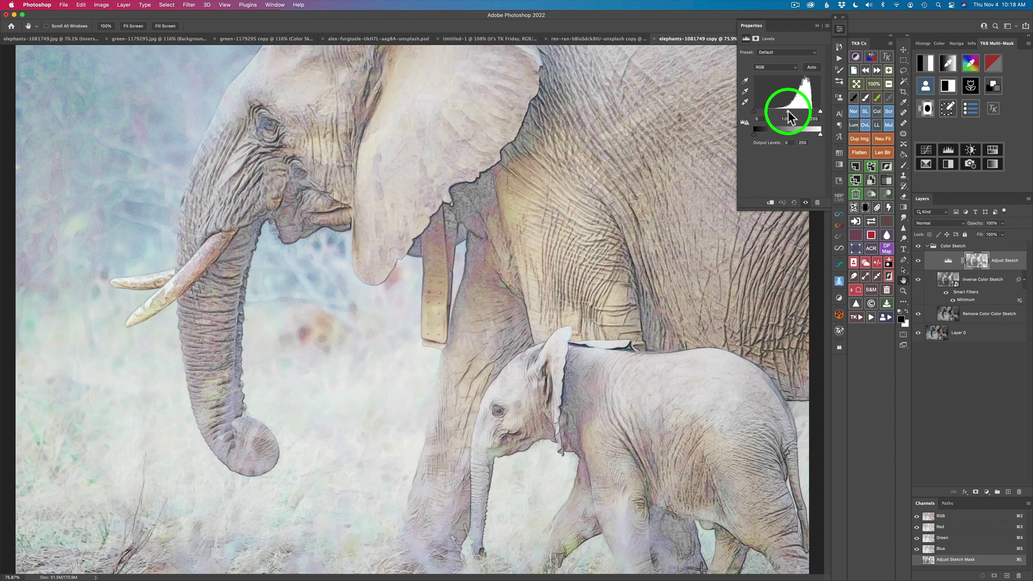
# - Lower the Adjust Sketch levels midtone input to 0.16 and compare the photo with the Color Sketch group hidden and shown
pyautogui.moveTo(787, 111); pyautogui.dragTo(814, 112)
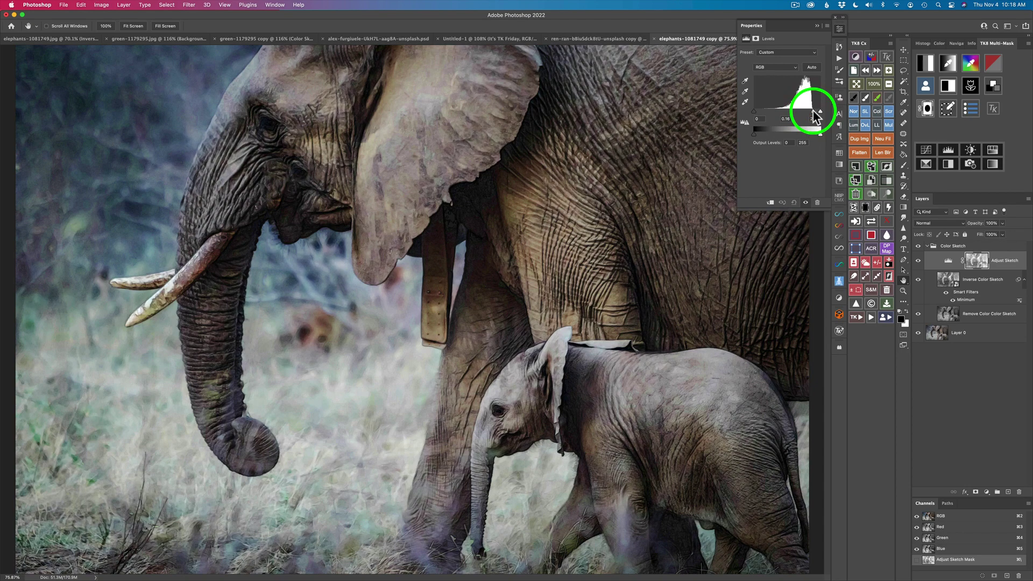
pyautogui.click(919, 246)
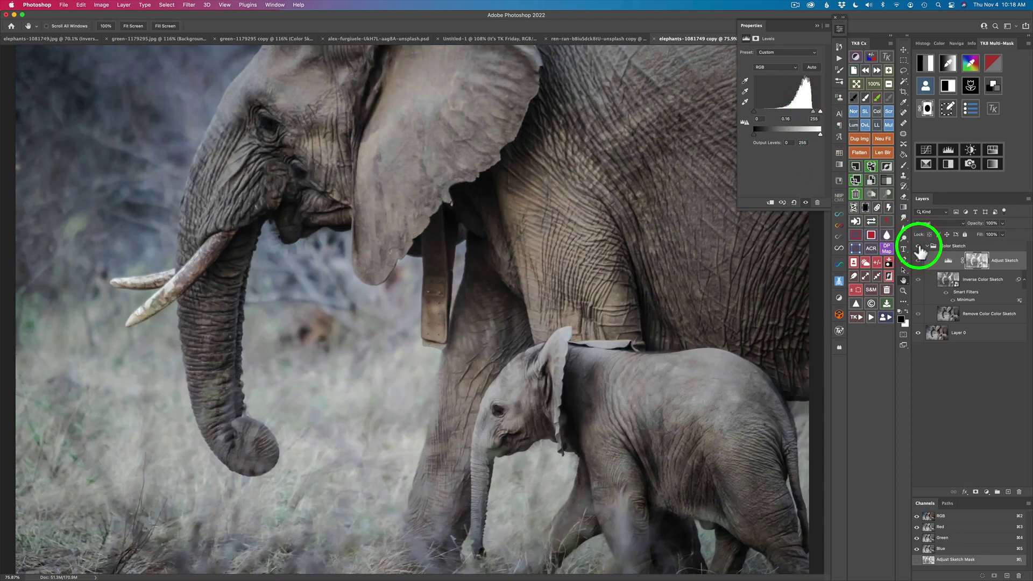
pyautogui.click(919, 247)
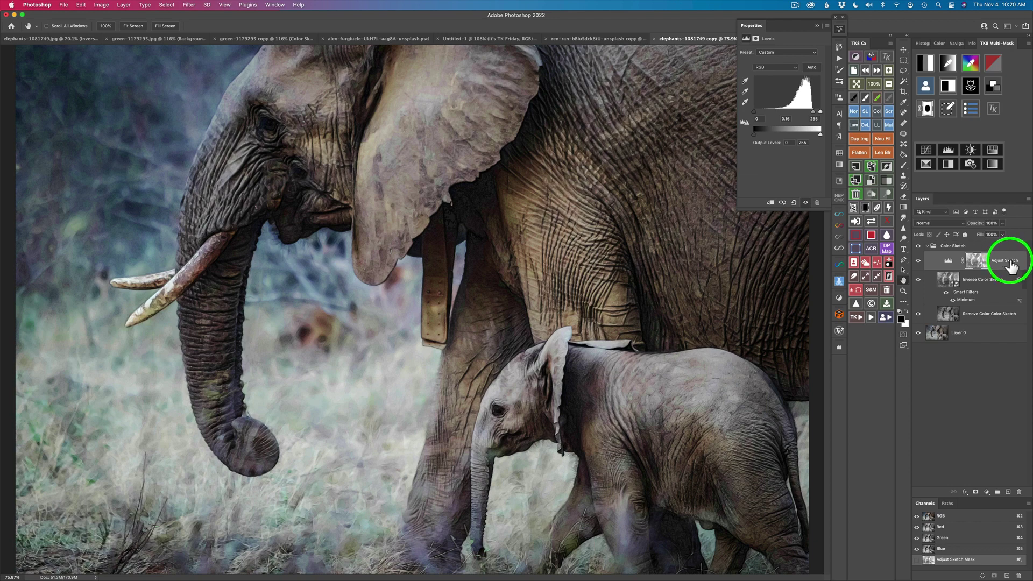
# - Add an Exposure adjustment layer above Adjust Sketch, set its gamma correction to about 0.86, and compare with the layer hidden
pyautogui.click(857, 54)
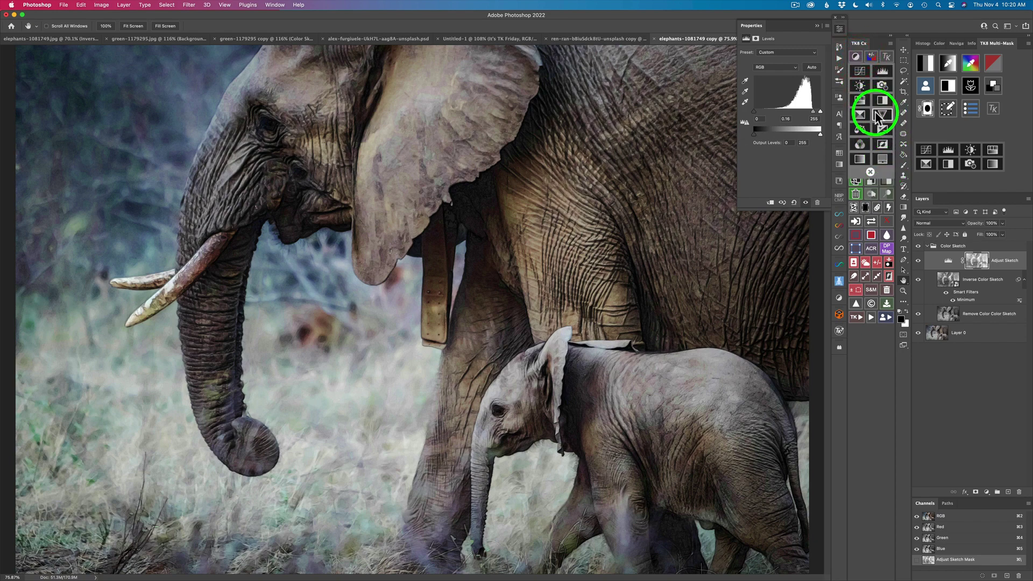
pyautogui.click(883, 130)
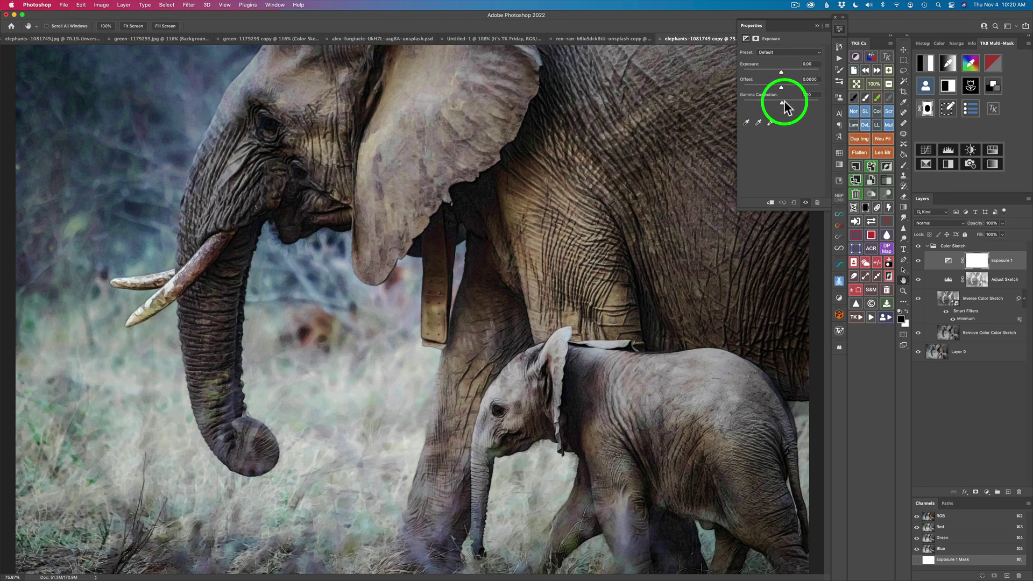
pyautogui.moveTo(783, 101); pyautogui.dragTo(773, 102)
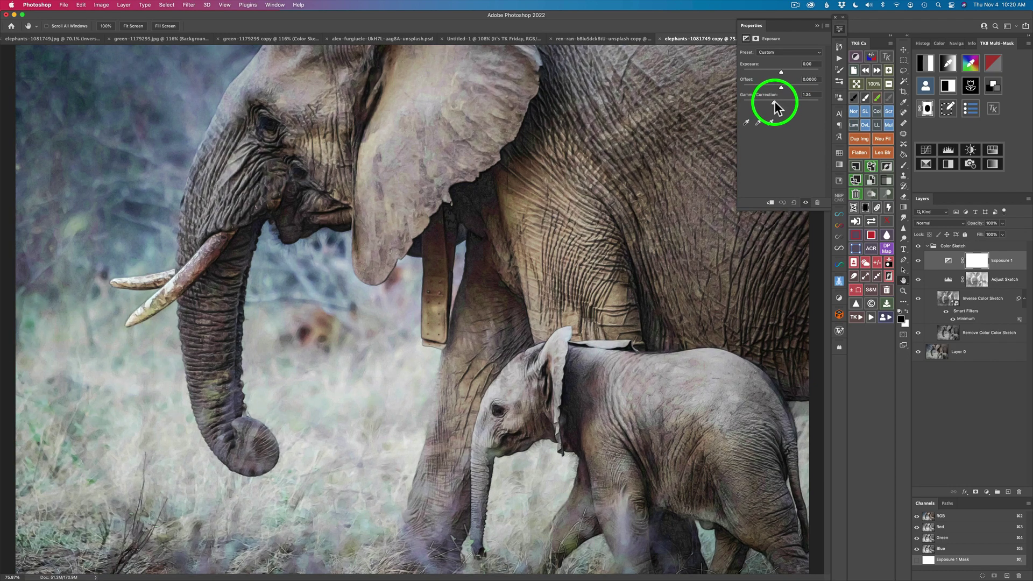
pyautogui.click(780, 101)
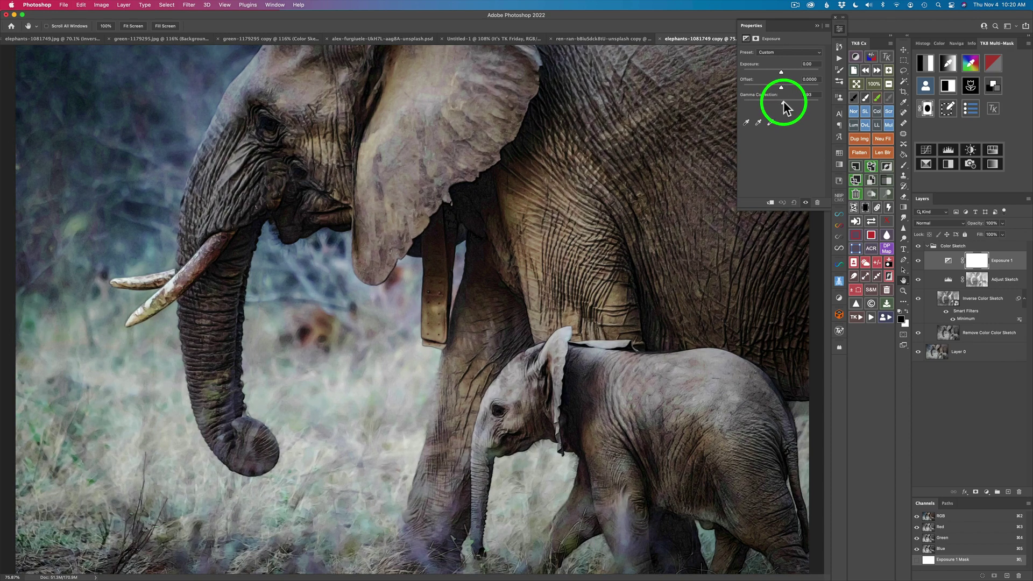
pyautogui.moveTo(783, 101); pyautogui.dragTo(785, 102)
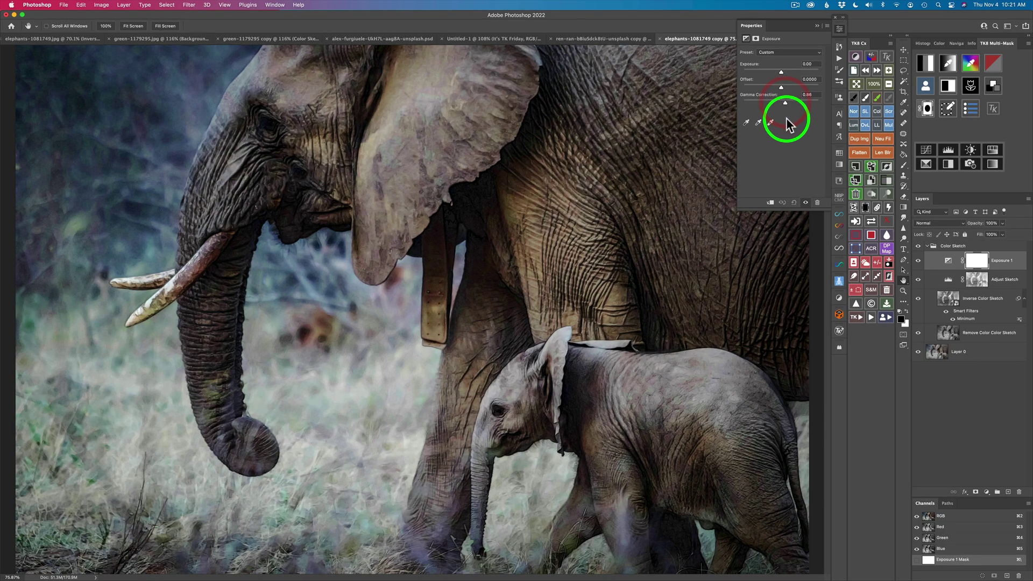
pyautogui.click(918, 262)
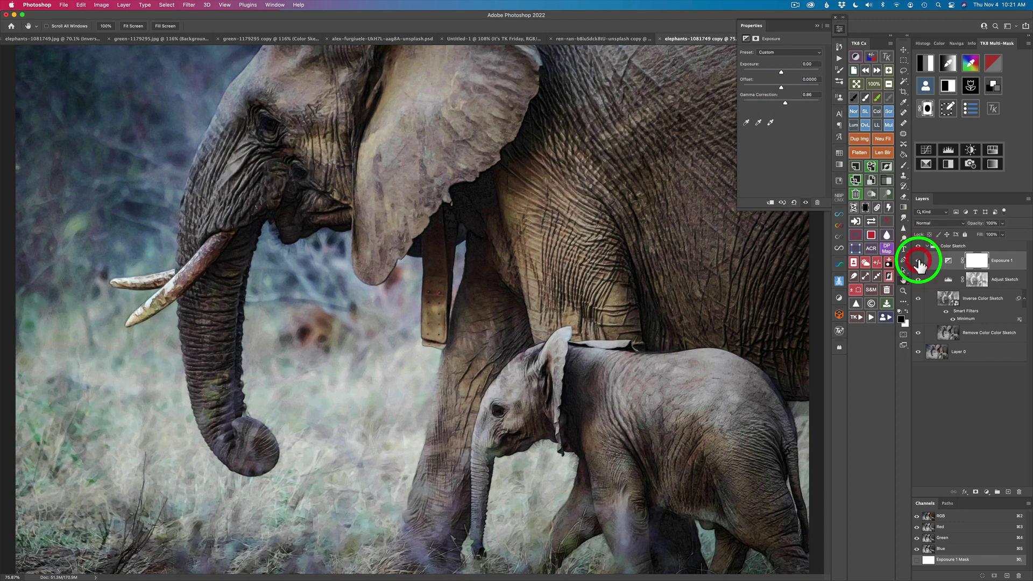
pyautogui.click(919, 261)
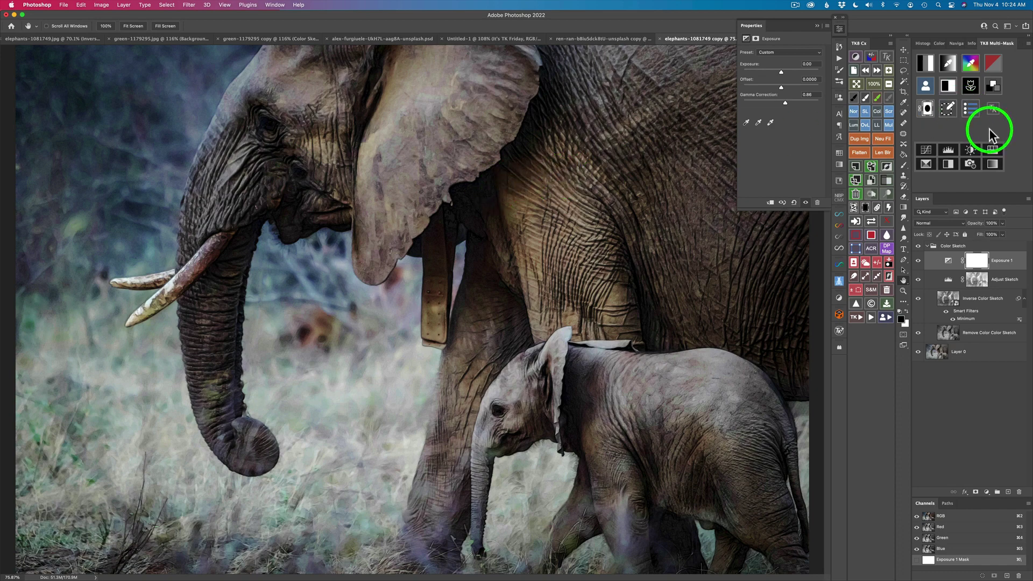
# - Generate a Darks 3 luminosity mask and load it for painting on a new white mask on the Color Sketch group
pyautogui.click(924, 65)
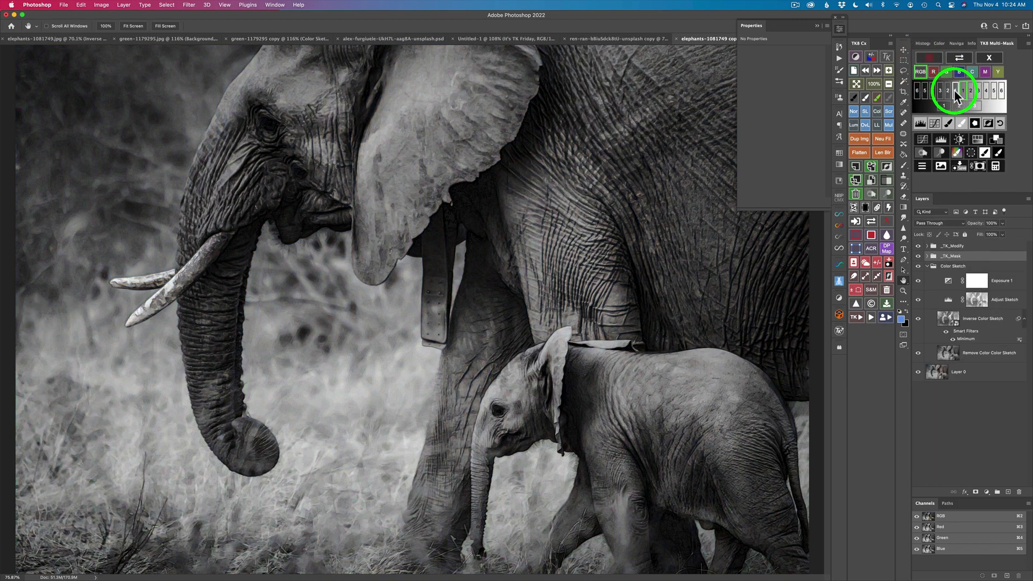
pyautogui.click(956, 89)
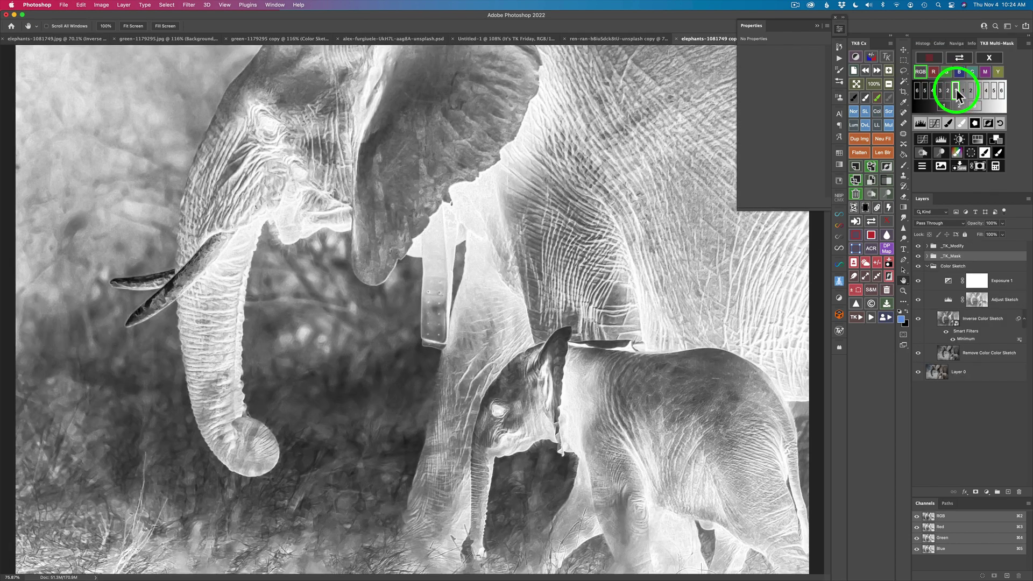
pyautogui.click(947, 90)
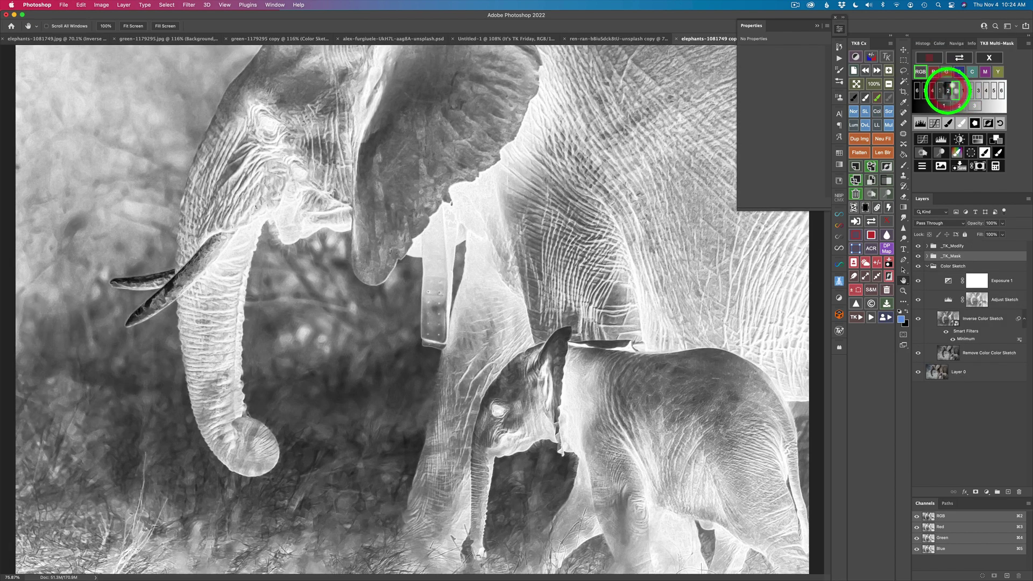
pyautogui.click(941, 90)
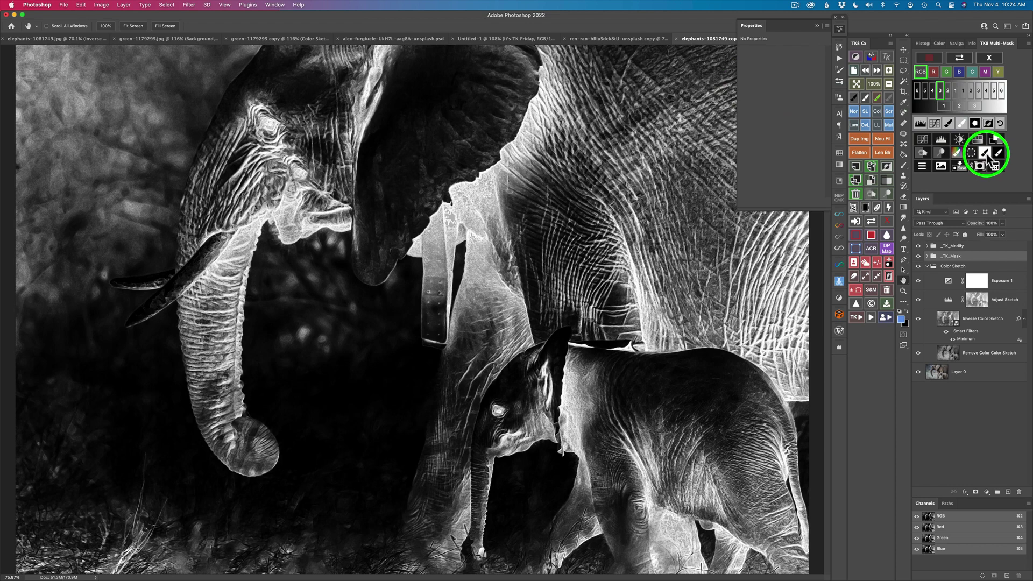
pyautogui.click(983, 268)
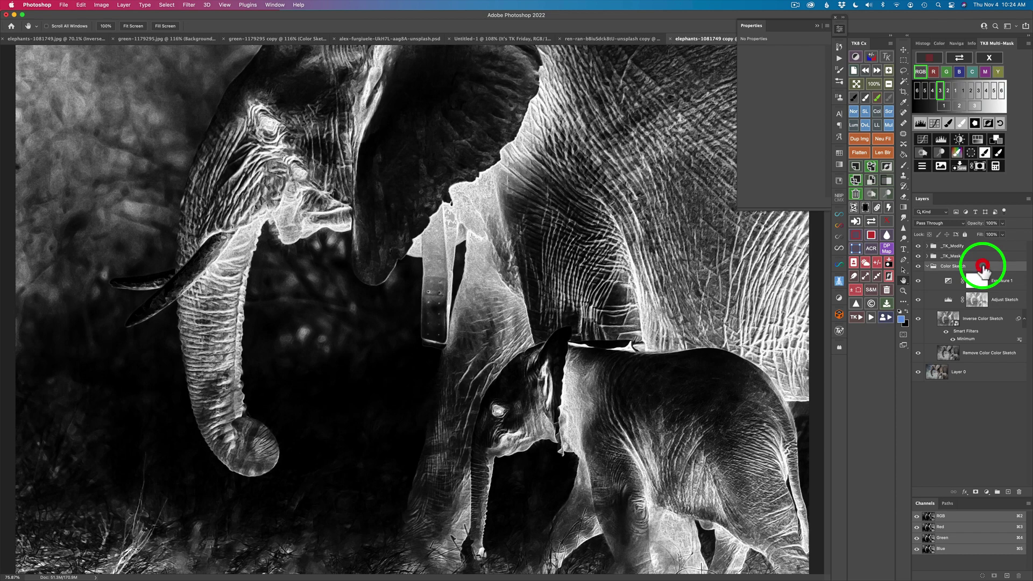
pyautogui.click(986, 154)
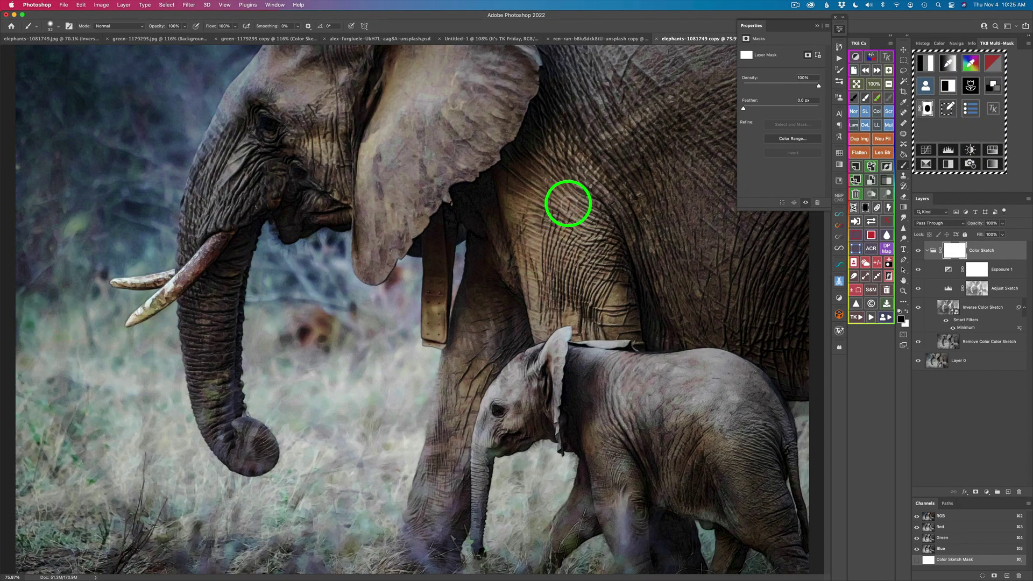
# - Paint black with a large brush at 50% opacity on the Color Sketch mask over the elephants' dark areas, including the trunk and behind the ear
pyautogui.moveTo(569, 141)
pyautogui.mouseDown()
pyautogui.moveTo(583, 141)
pyautogui.moveTo(577, 231)
pyautogui.moveTo(582, 103)
pyautogui.mouseUp()
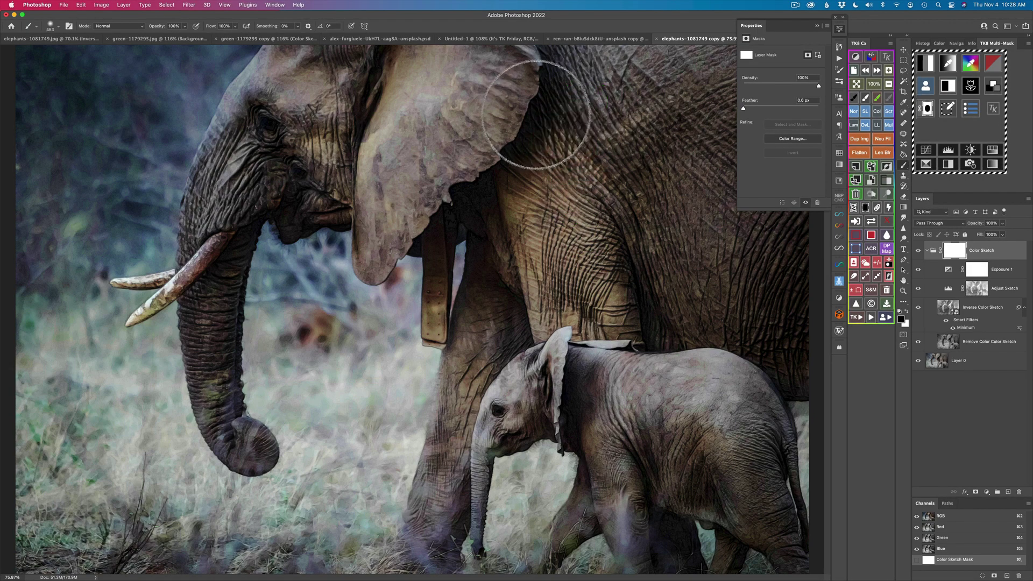
pyautogui.press('5')
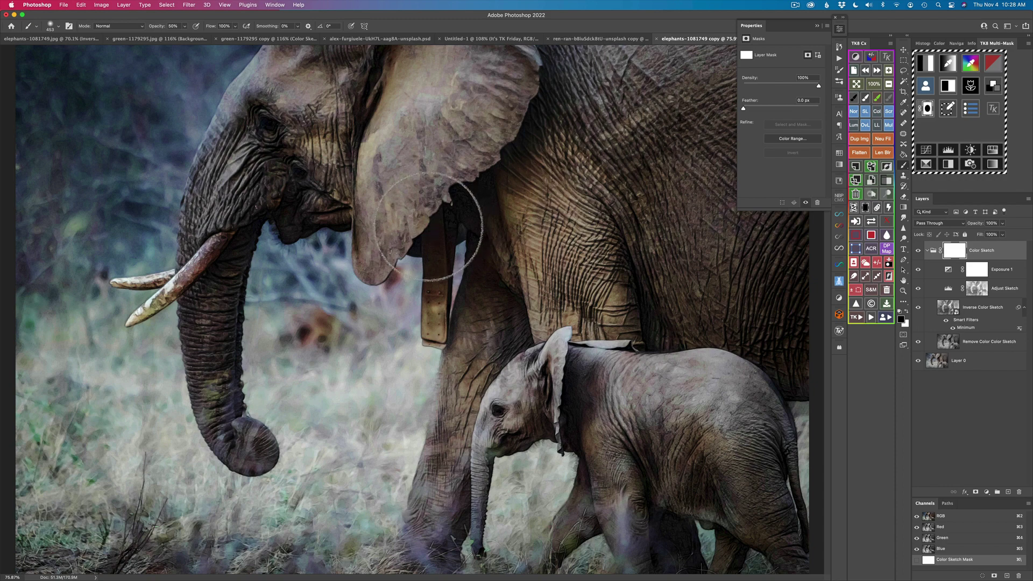
pyautogui.moveTo(429, 227)
pyautogui.mouseDown()
pyautogui.moveTo(473, 269)
pyautogui.moveTo(473, 247)
pyautogui.moveTo(550, 88)
pyautogui.mouseUp()
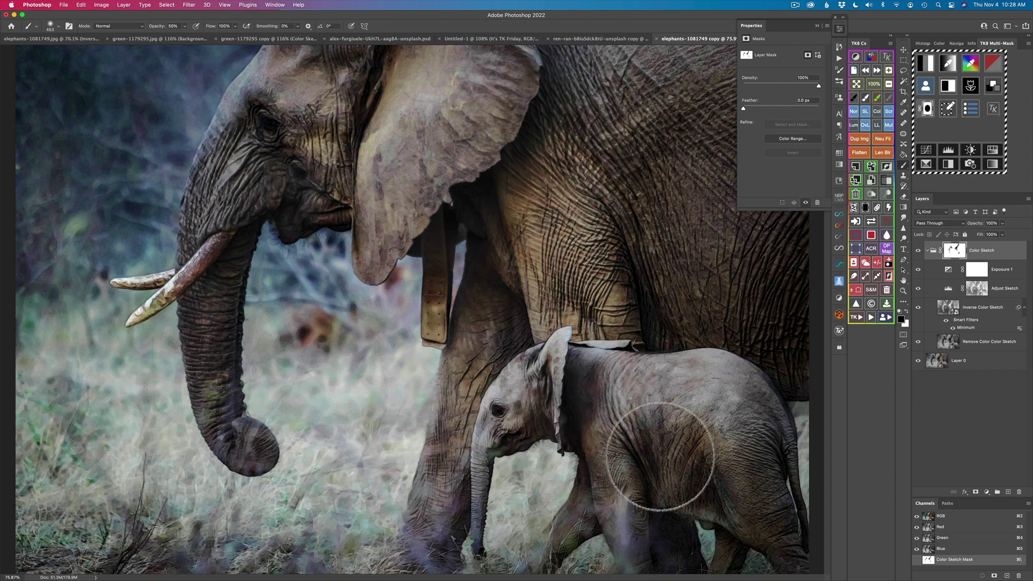
pyautogui.click(840, 29)
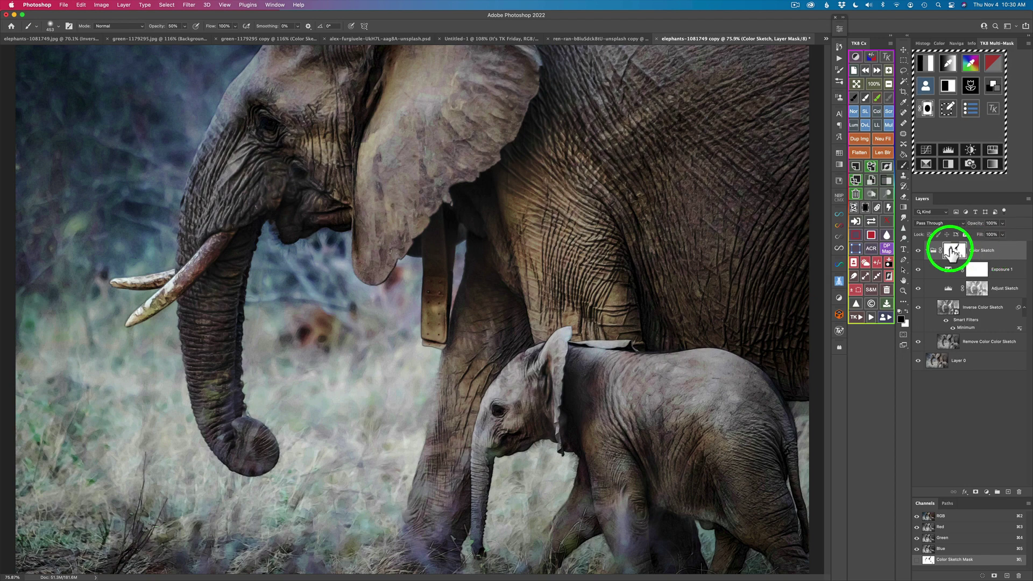
# - View the Color Sketch group's mask on its own, and compare the image with the mask disabled and enabled
pyautogui.click(955, 252)
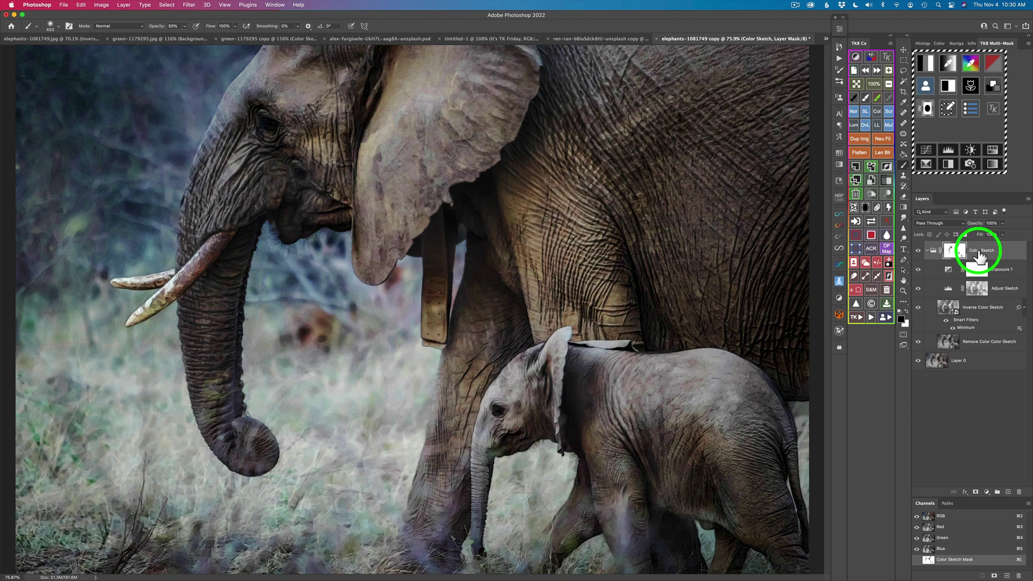
pyautogui.click(872, 219)
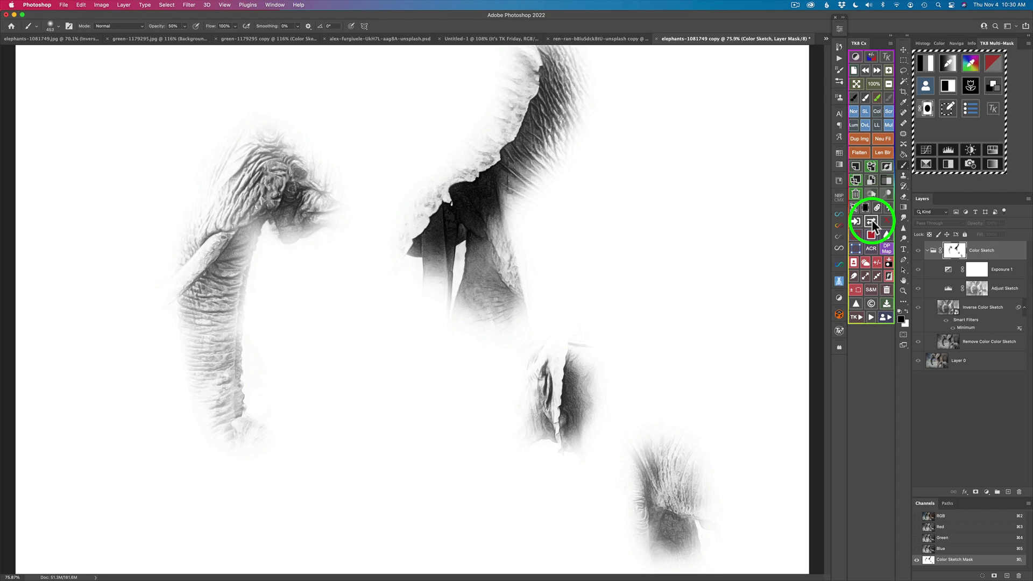
pyautogui.click(872, 222)
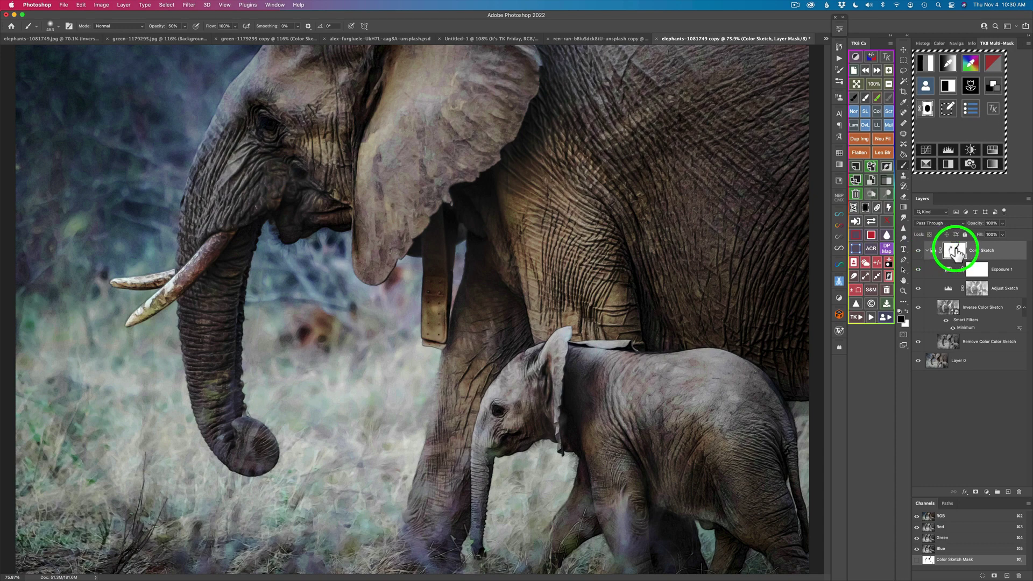
pyautogui.click(887, 221)
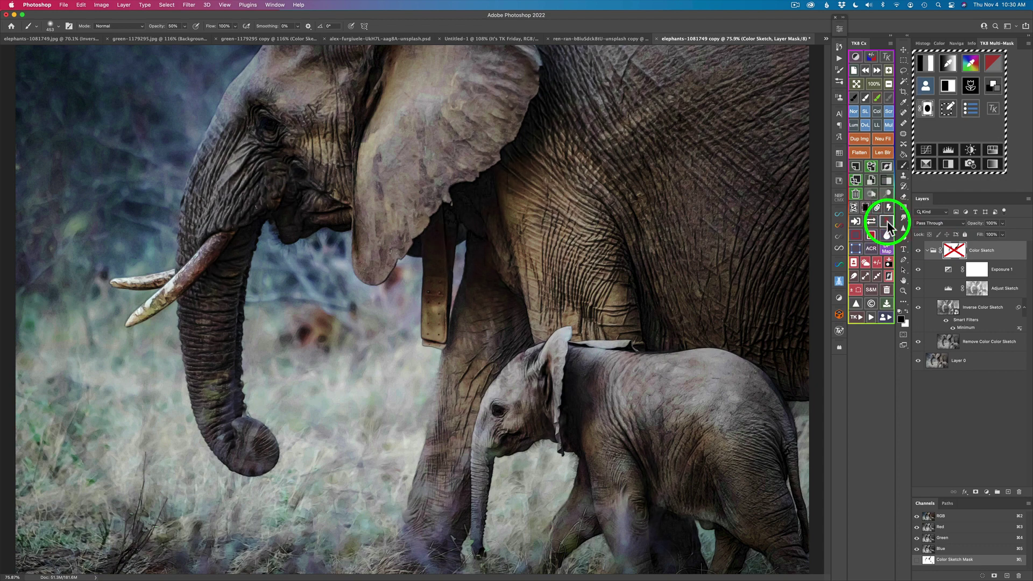
pyautogui.click(887, 222)
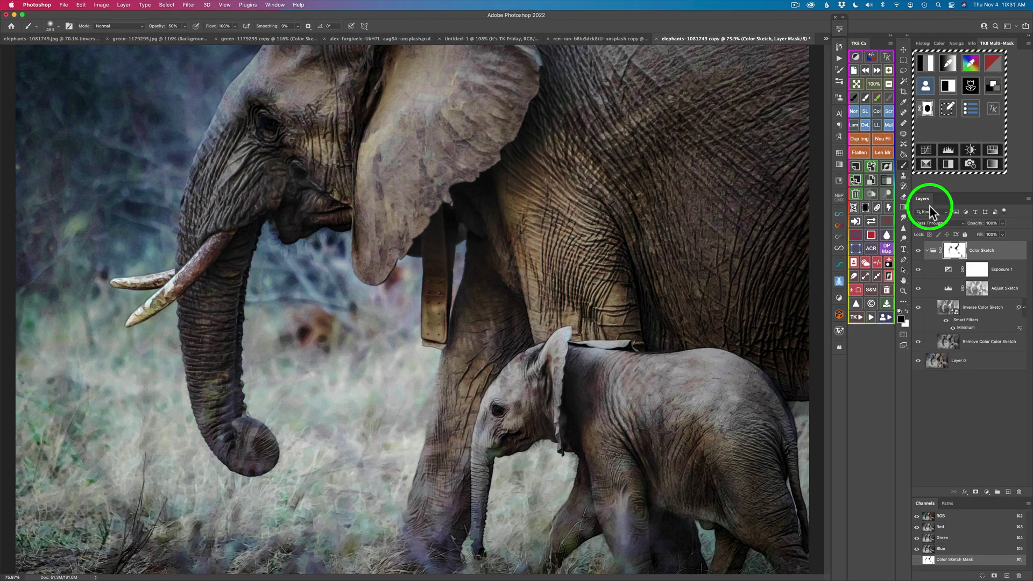
# - Clear the luminosity selection and compare the elephant image with the Color Sketch group hidden and shown
pyautogui.click(876, 261)
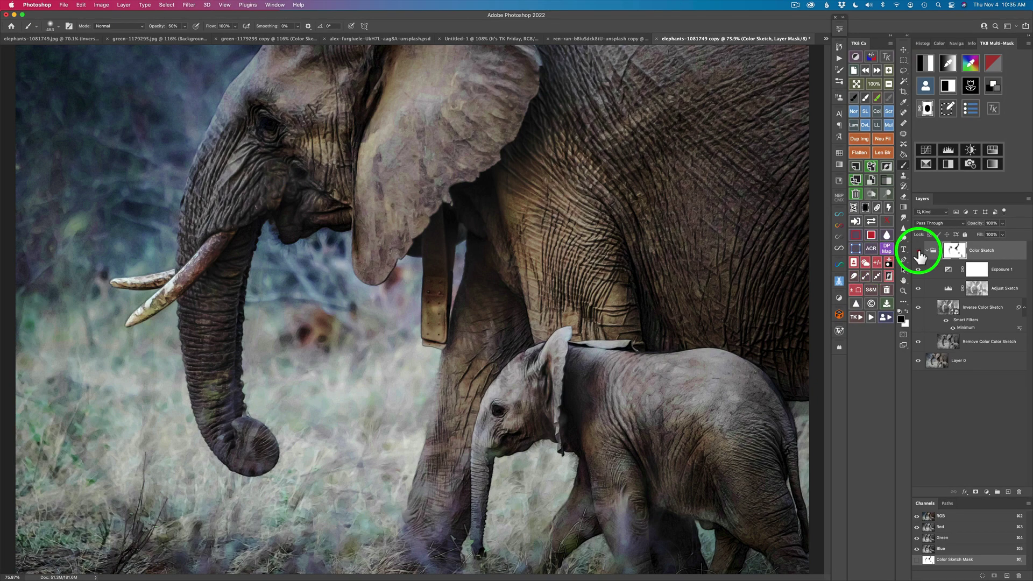
pyautogui.click(919, 251)
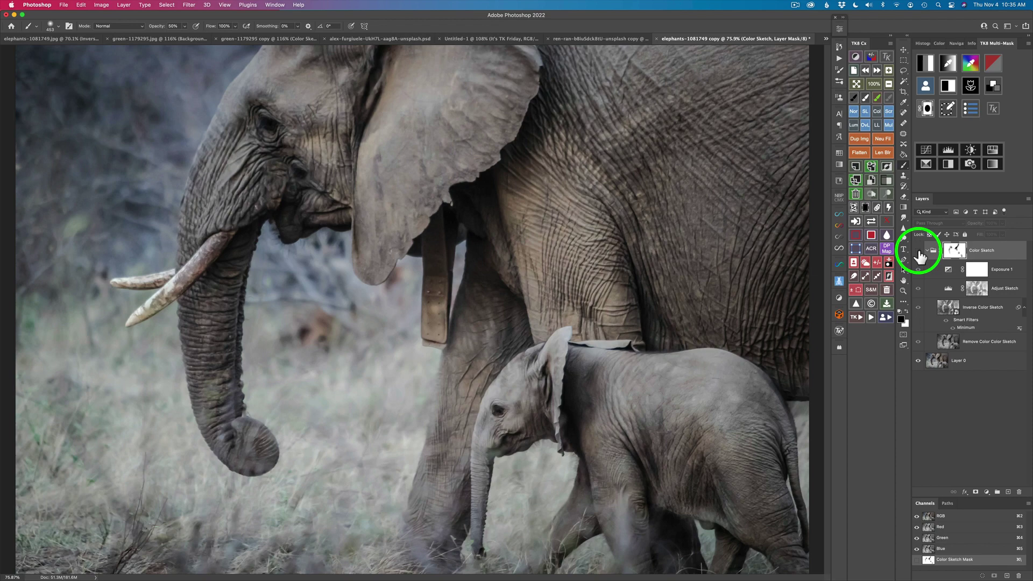
pyautogui.click(919, 252)
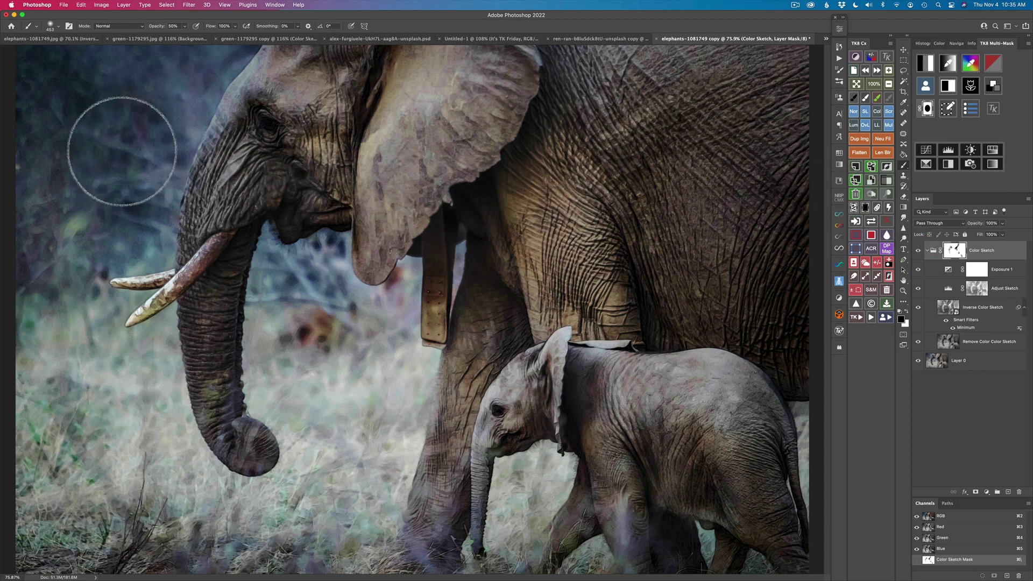
# - Add a Color Grading layer above the Color Sketch group and shift the midtones toward a warm orange-yellow
pyautogui.press('v')
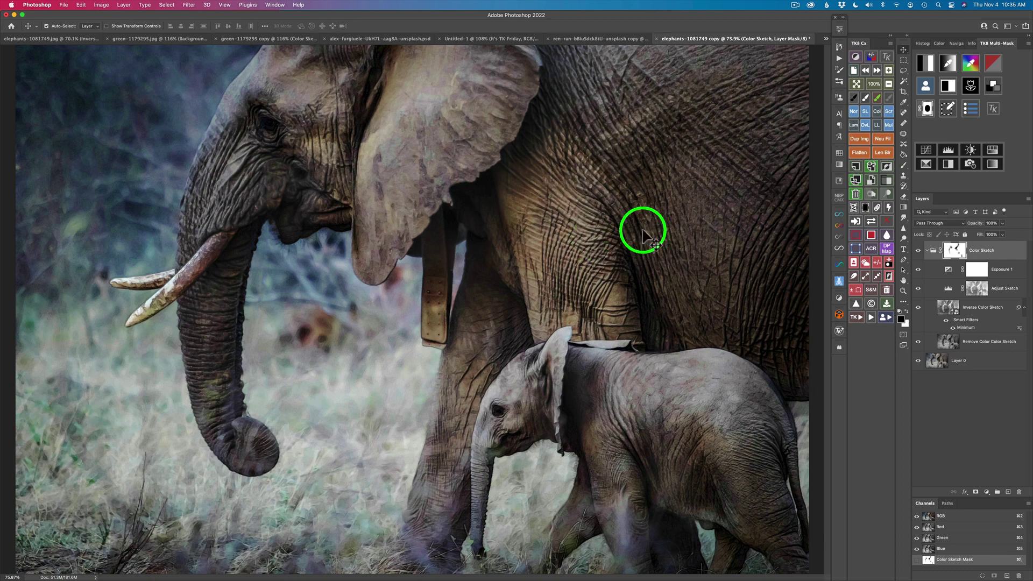
pyautogui.click(995, 89)
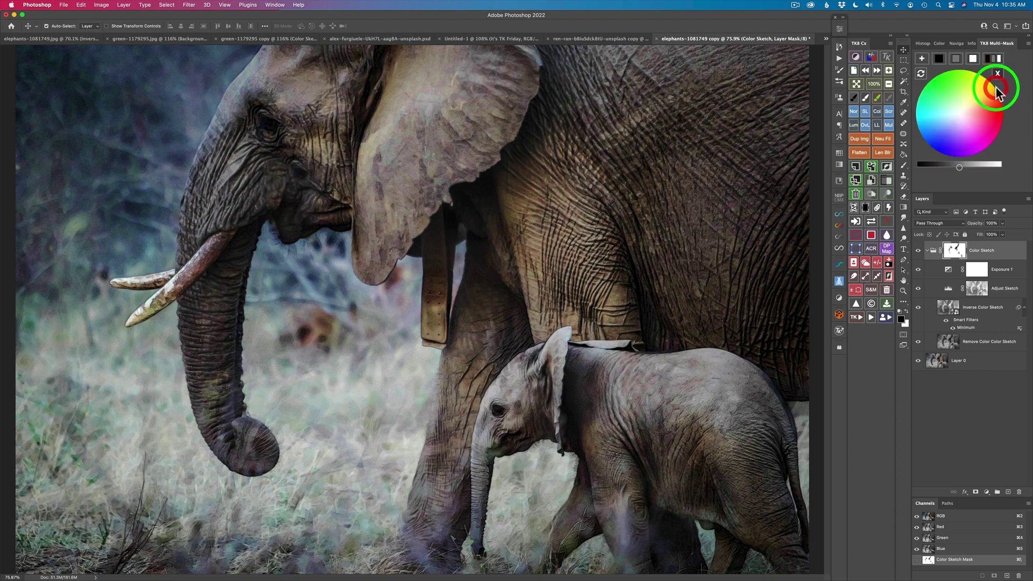
pyautogui.click(921, 59)
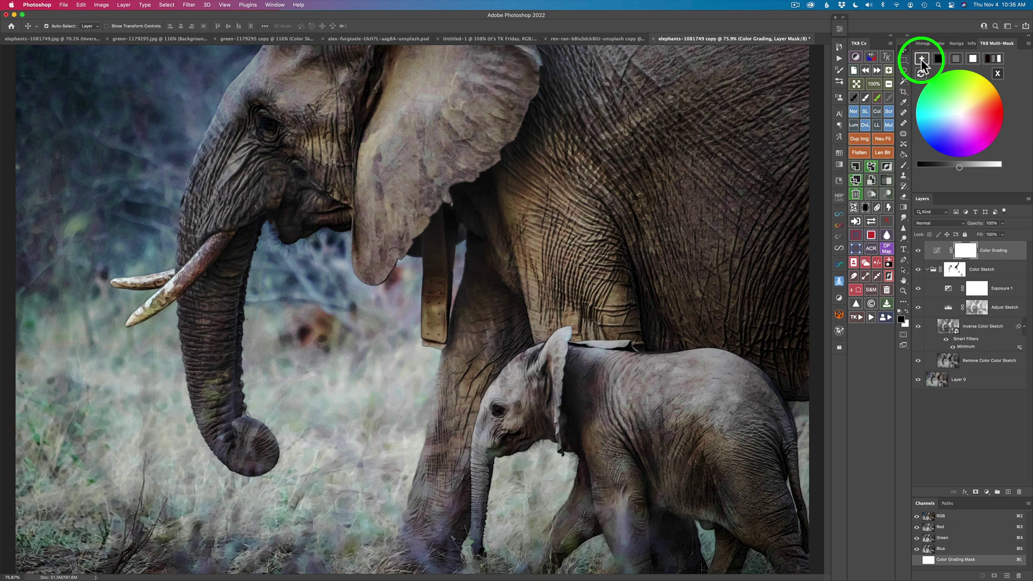
pyautogui.click(957, 58)
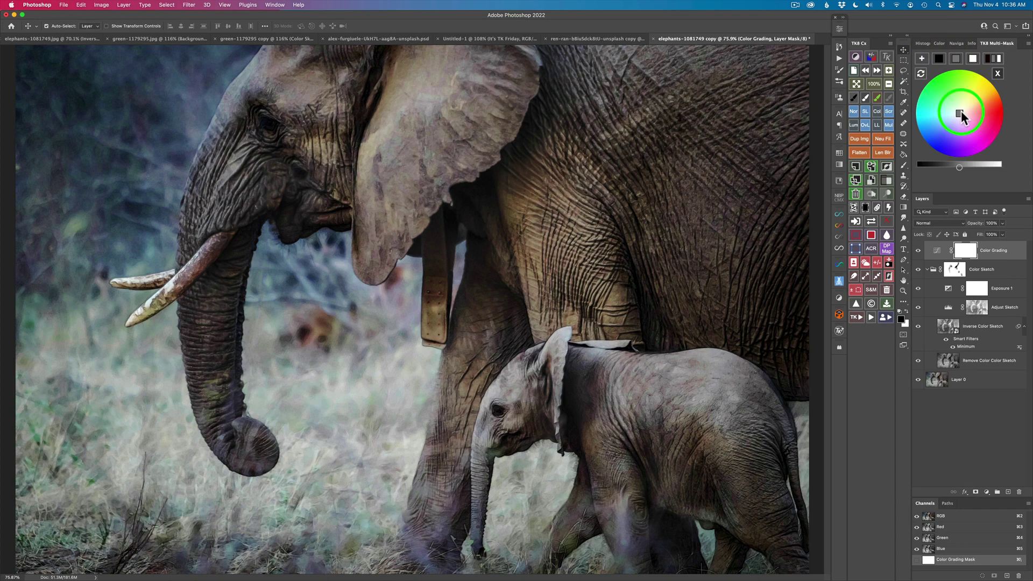
pyautogui.click(970, 106)
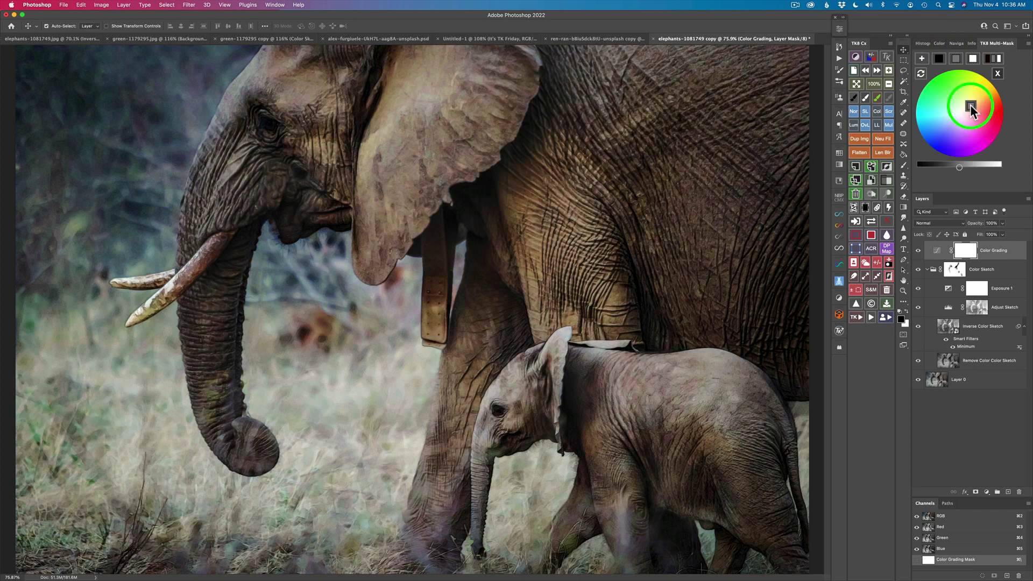
pyautogui.moveTo(972, 110); pyautogui.dragTo(975, 111)
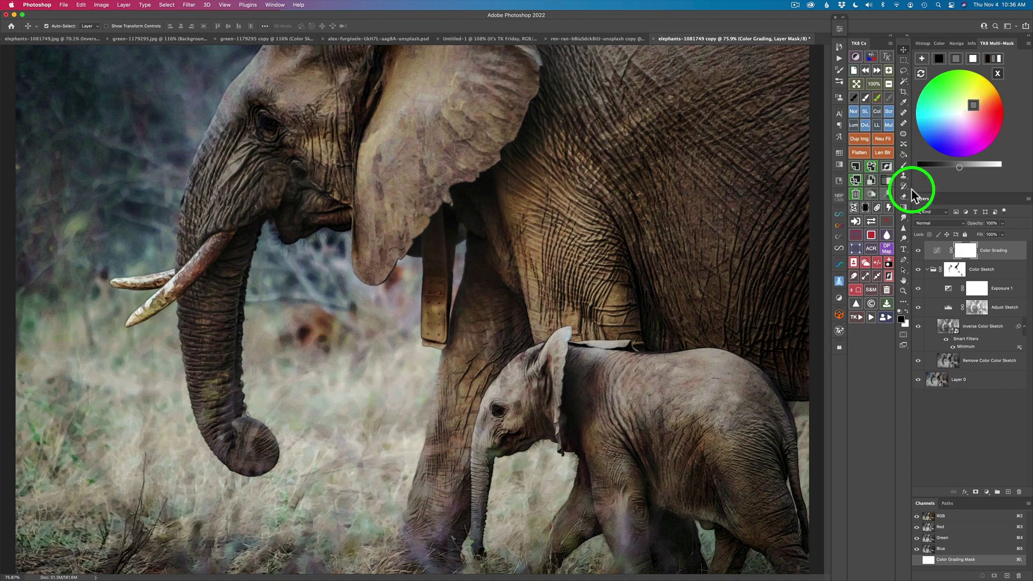
# - Tint the shadows toward blue and darken them slightly, comparing the image with the Color Grading layer hidden and shown
pyautogui.click(939, 59)
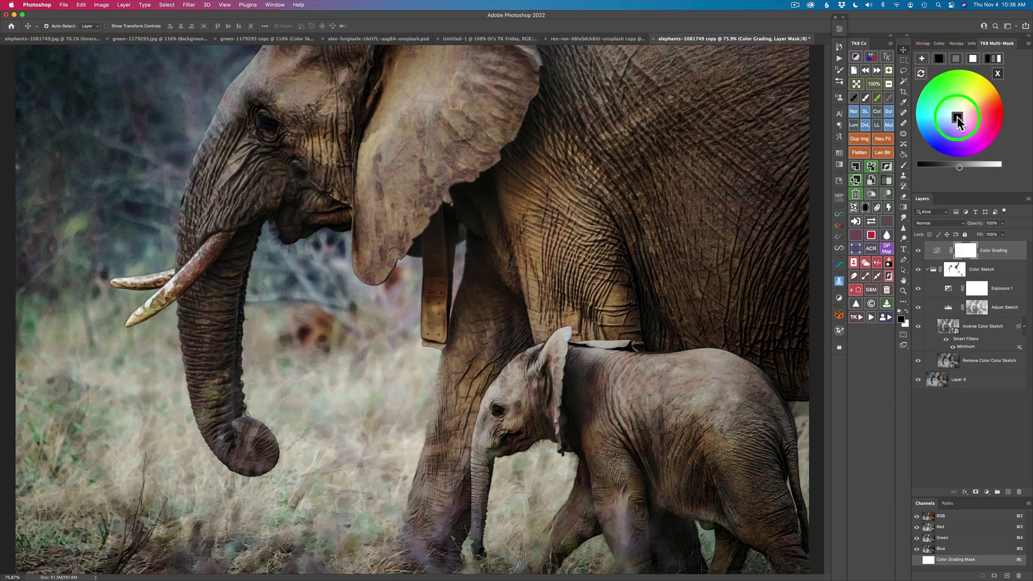
pyautogui.moveTo(957, 117); pyautogui.dragTo(950, 122)
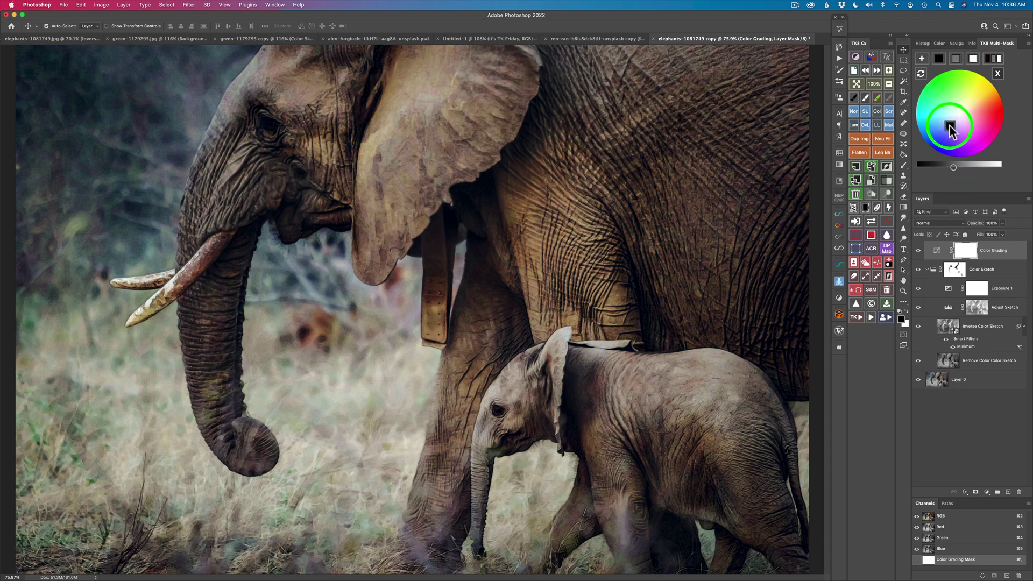
pyautogui.moveTo(951, 122); pyautogui.dragTo(947, 129)
pyautogui.click(950, 124)
pyautogui.moveTo(949, 125); pyautogui.dragTo(952, 125)
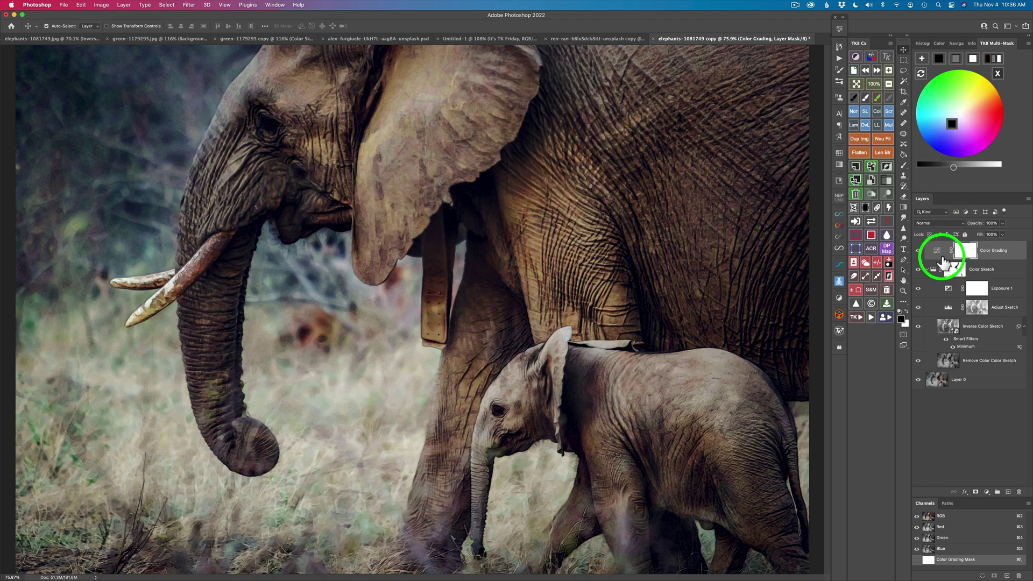
pyautogui.click(918, 250)
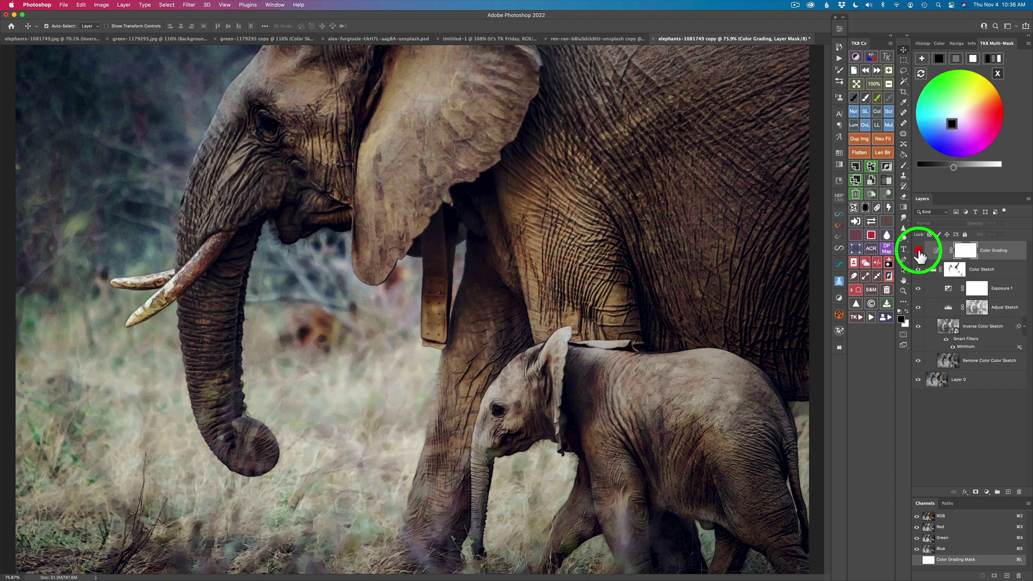
pyautogui.click(919, 251)
# - Reduce the warm midtone tint slightly and compare the elephant image with and without the Color Grading layer
pyautogui.click(958, 57)
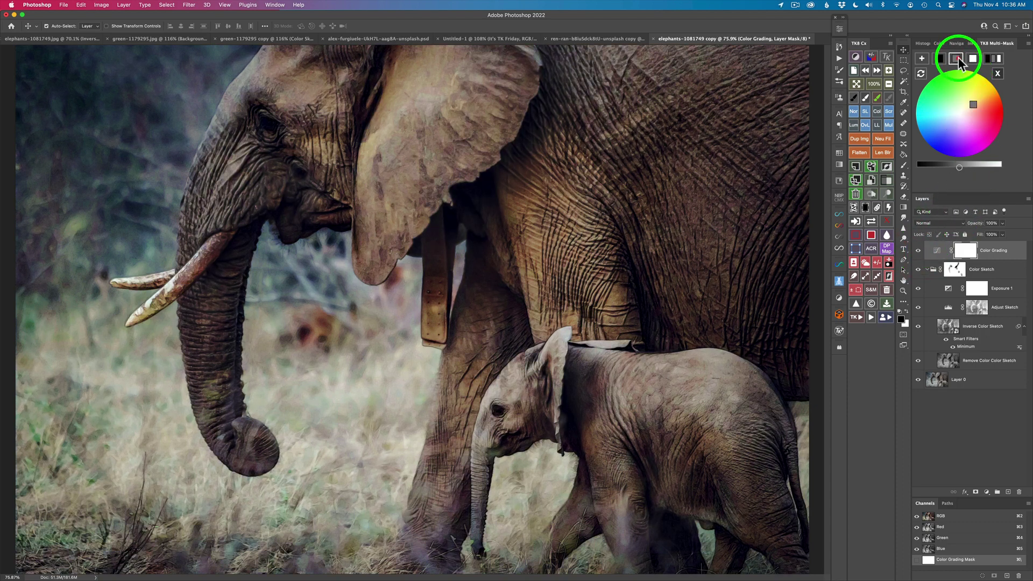
pyautogui.click(971, 110)
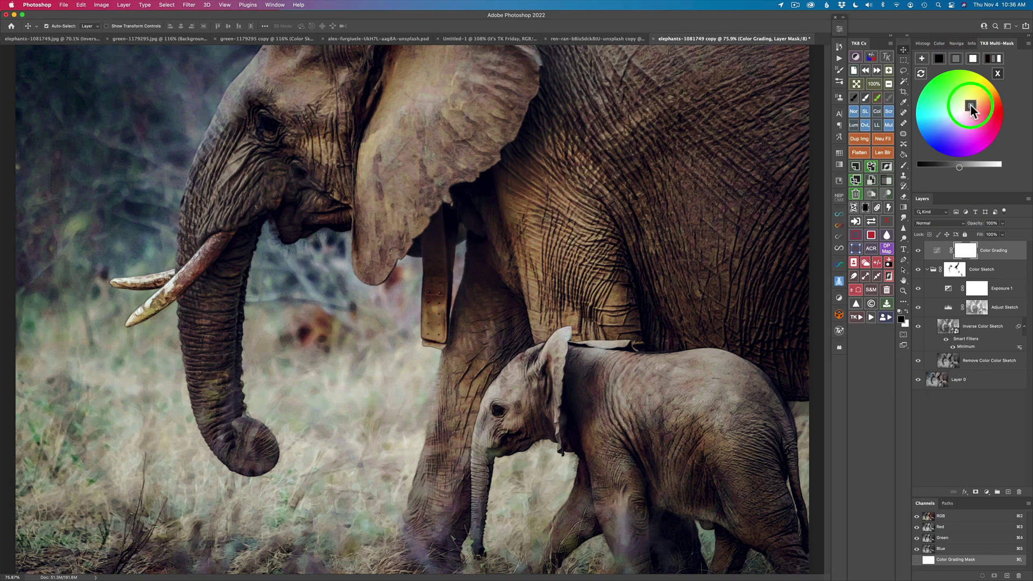
pyautogui.click(919, 251)
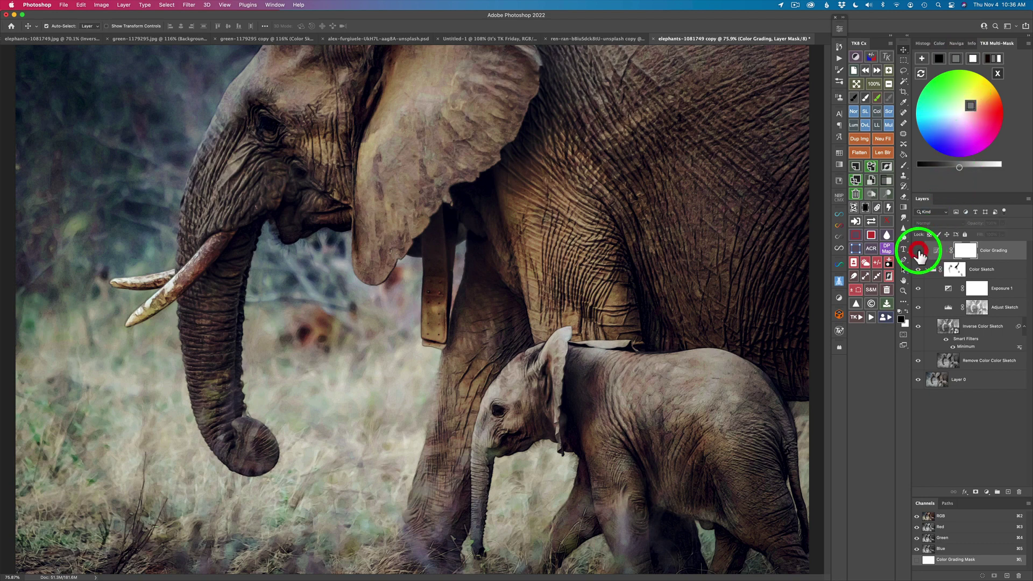
pyautogui.click(918, 251)
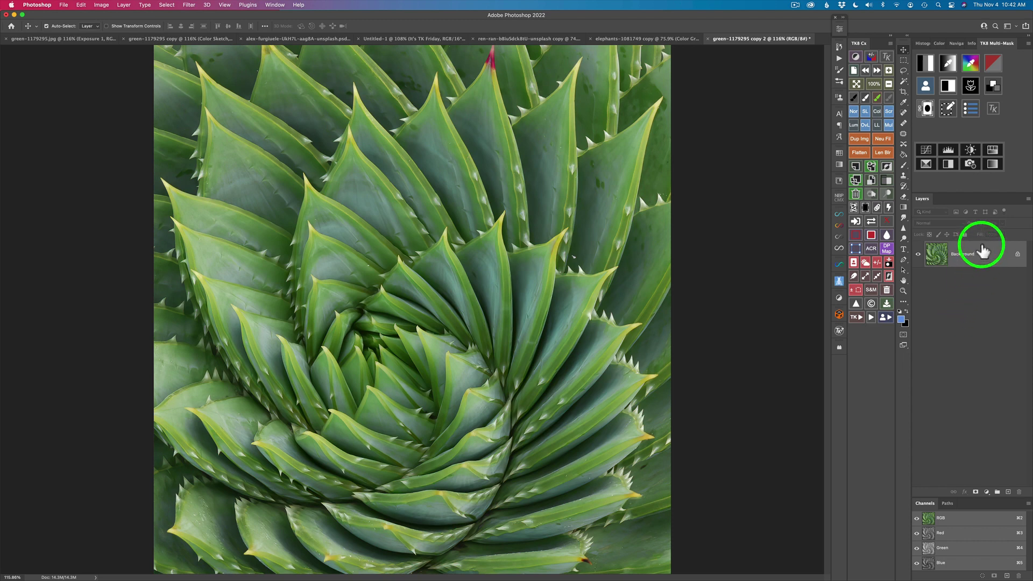
# - Apply the B&W Sketch effect to the green succulent photo with a Minimum radius of 4.0 pixels
pyautogui.click(971, 111)
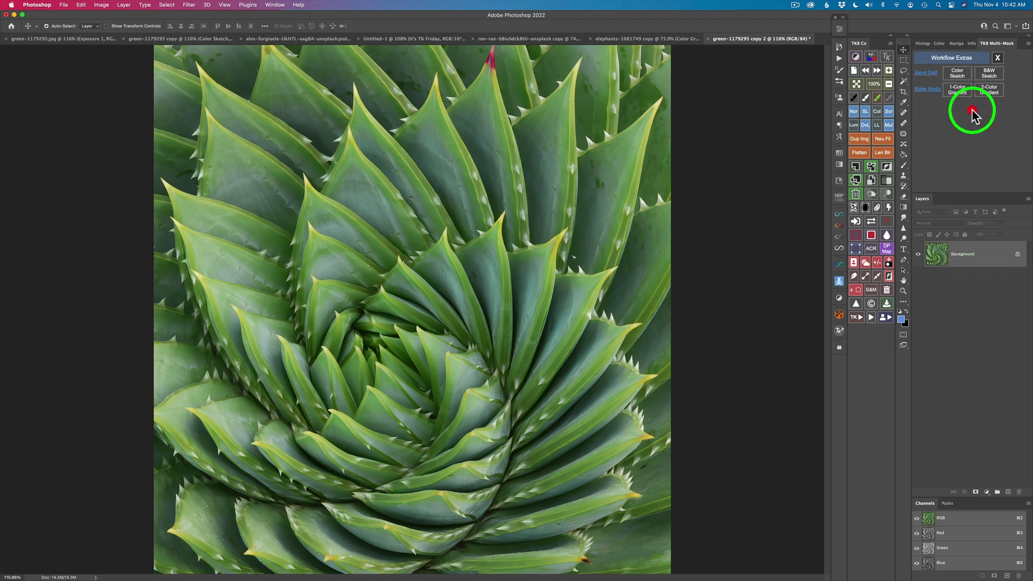
pyautogui.click(990, 73)
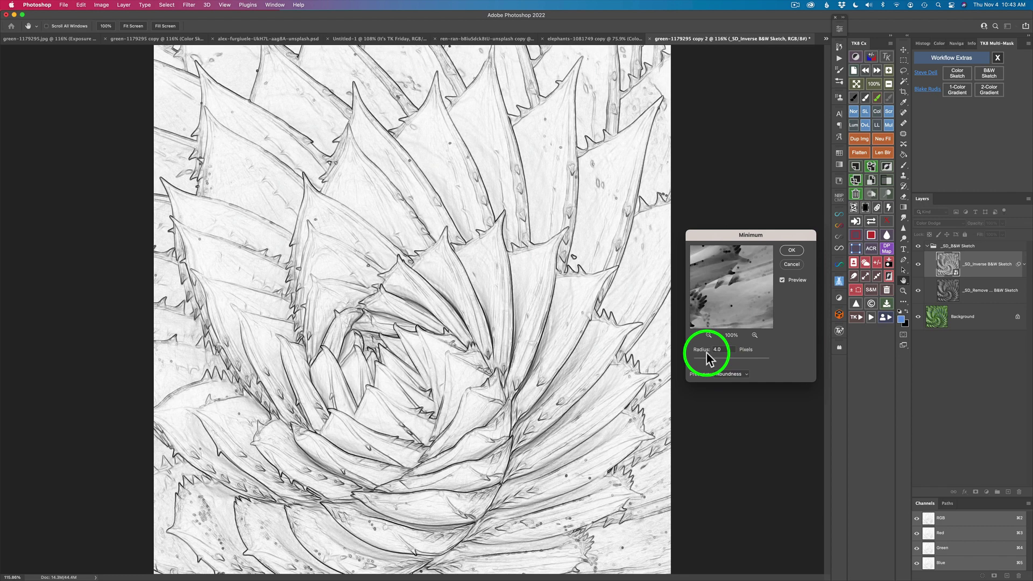
pyautogui.click(793, 251)
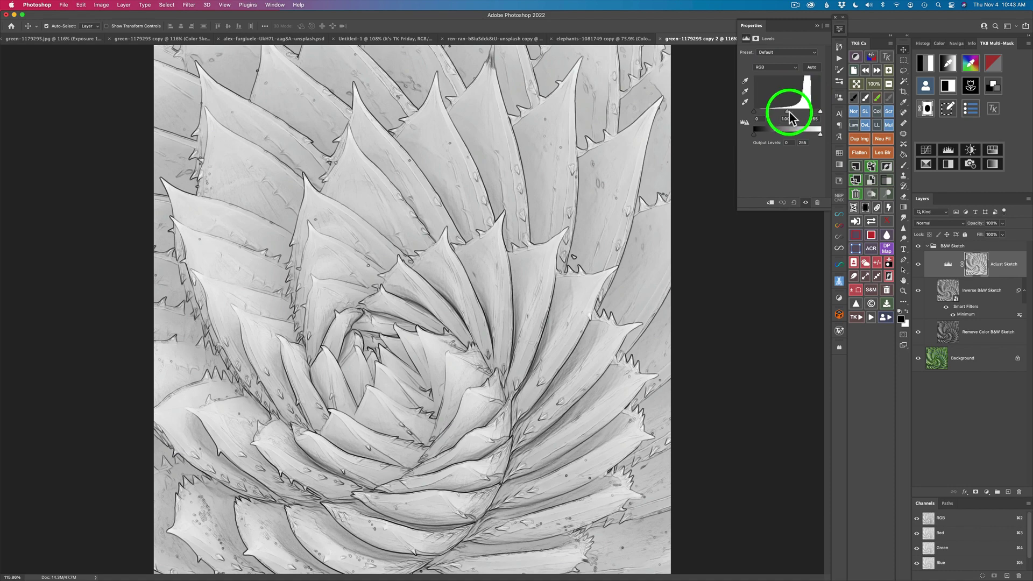
# - Set the Adjust Sketch levels midtone to 0.20 and compare the image with the B&W Sketch group hidden and shown
pyautogui.moveTo(787, 116); pyautogui.dragTo(810, 111)
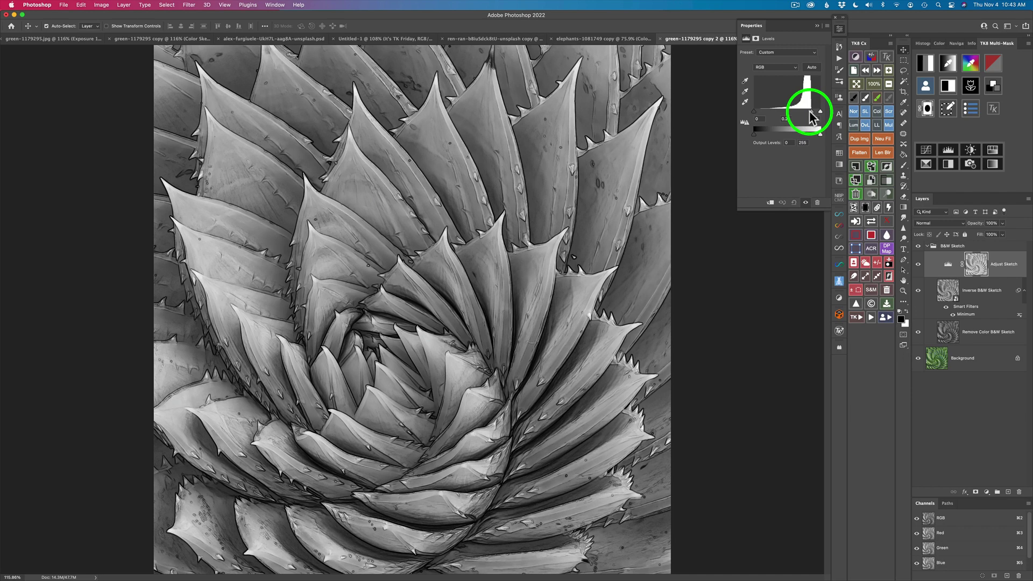
pyautogui.moveTo(810, 111); pyautogui.dragTo(810, 111)
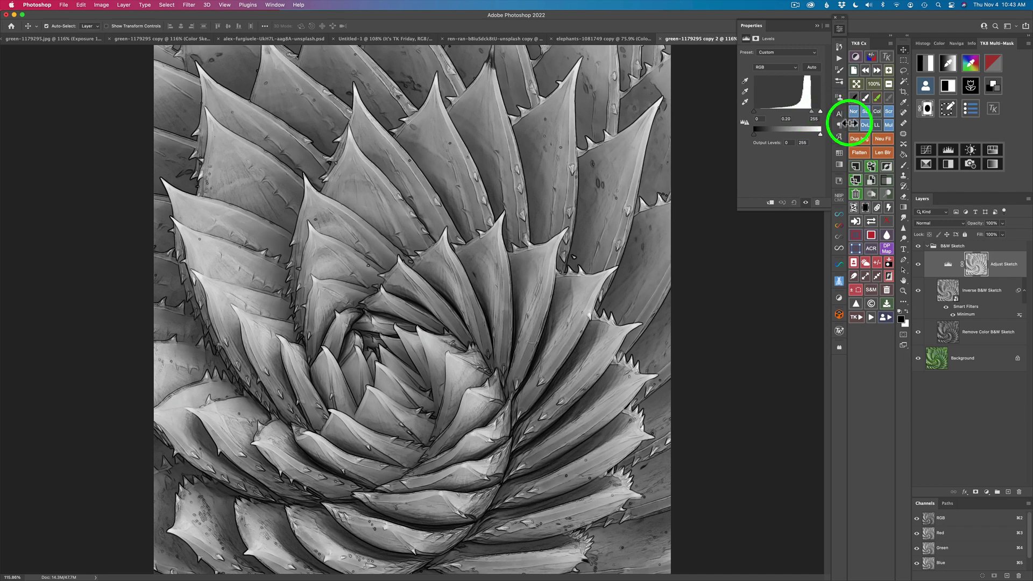
pyautogui.click(918, 247)
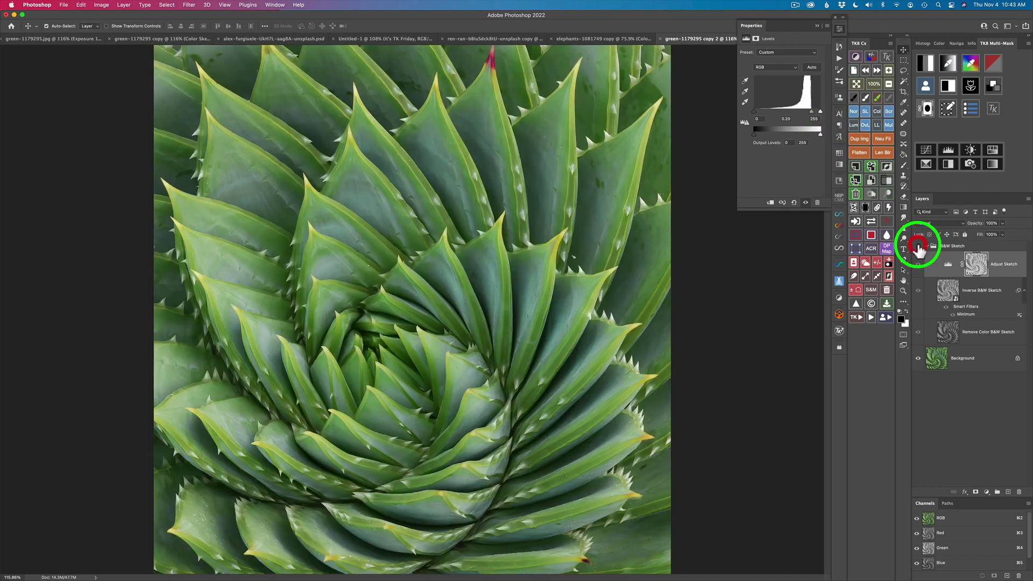
pyautogui.click(918, 247)
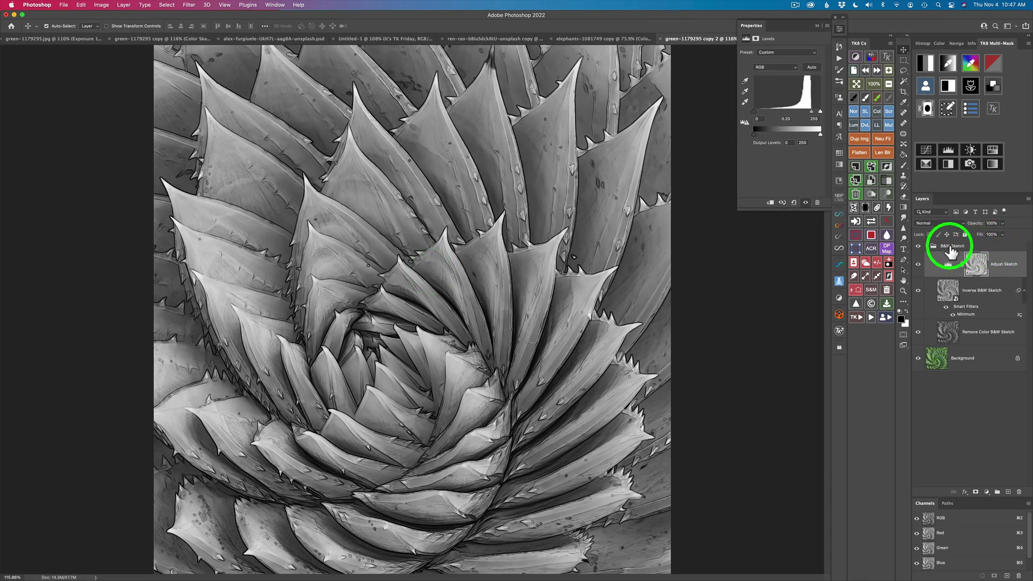
# - Change the B&W Sketch group's blend mode to Luminosity
pyautogui.click(977, 246)
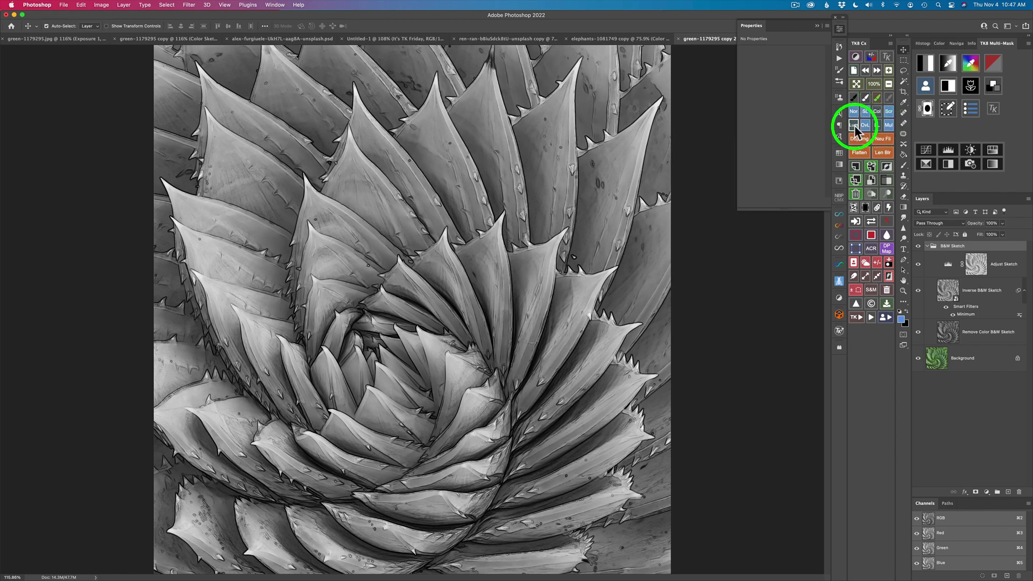
pyautogui.click(854, 126)
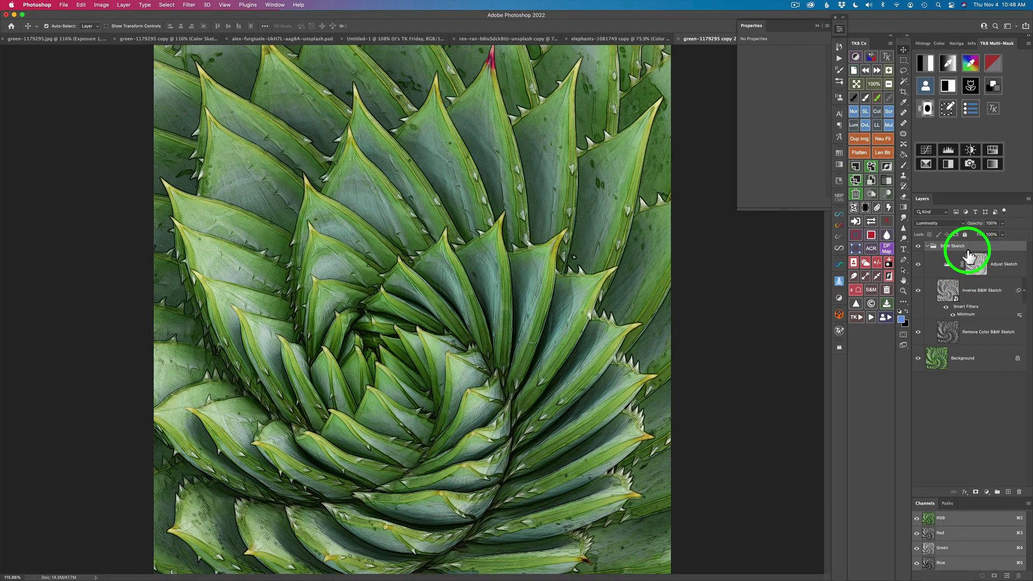
pyautogui.click(942, 225)
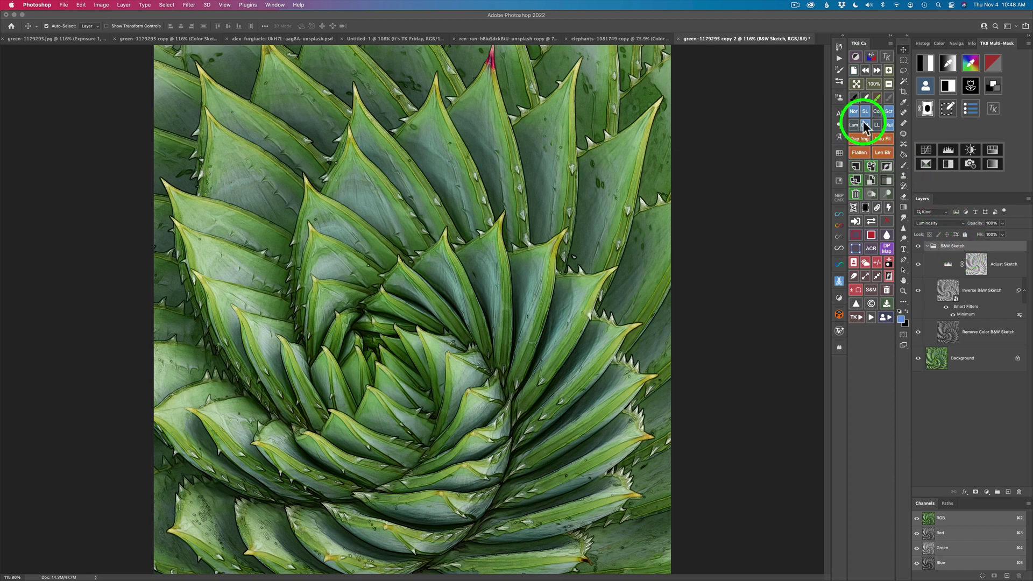
# - Add a Hue/Saturation layer above the B&W Sketch group with saturation +14, and compare the result with the original Background
pyautogui.click(993, 152)
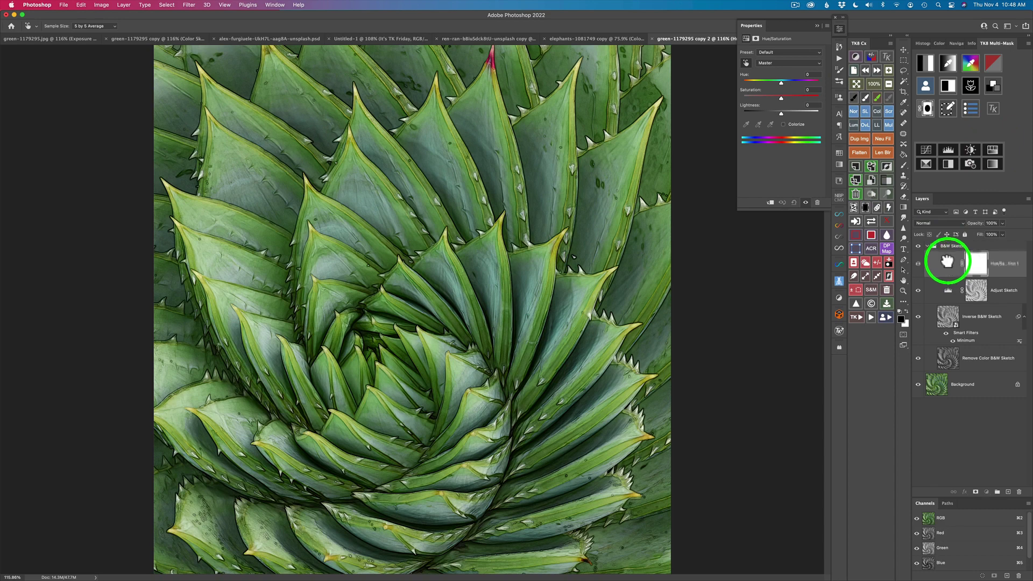
pyautogui.moveTo(945, 262); pyautogui.dragTo(947, 241)
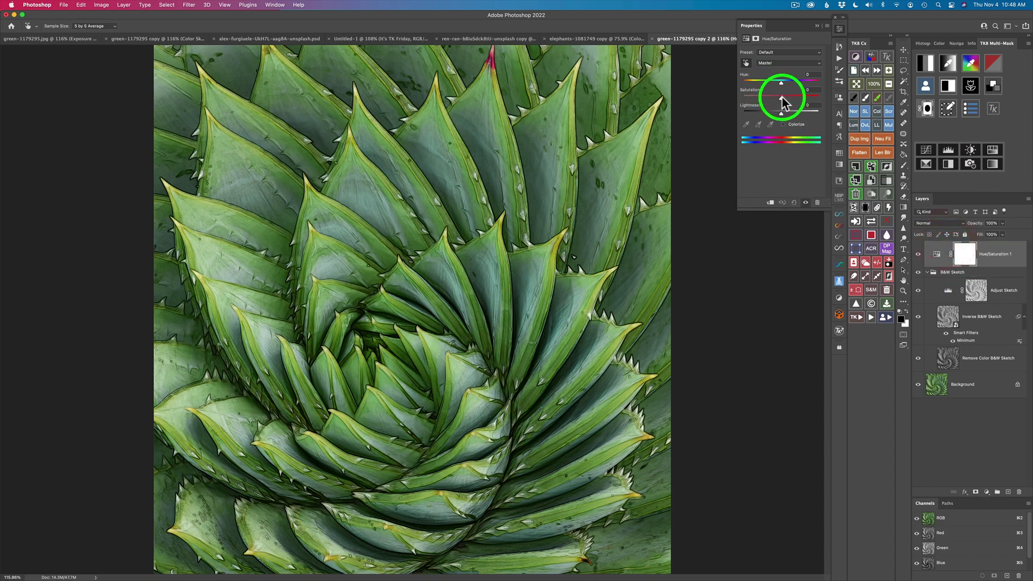
pyautogui.moveTo(781, 97)
pyautogui.mouseDown()
pyautogui.moveTo(800, 97)
pyautogui.moveTo(789, 97)
pyautogui.mouseUp()
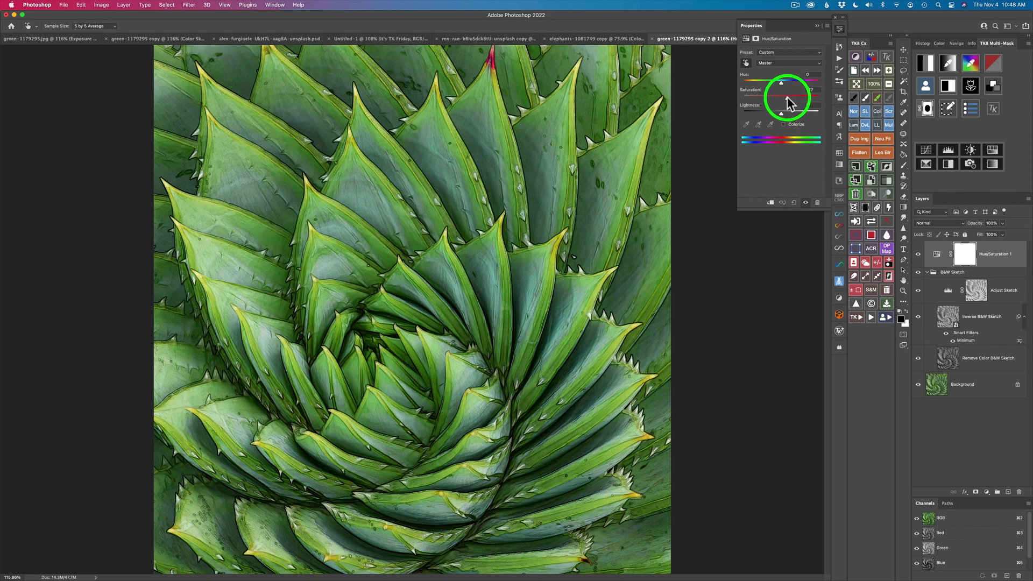
pyautogui.moveTo(787, 97); pyautogui.dragTo(787, 98)
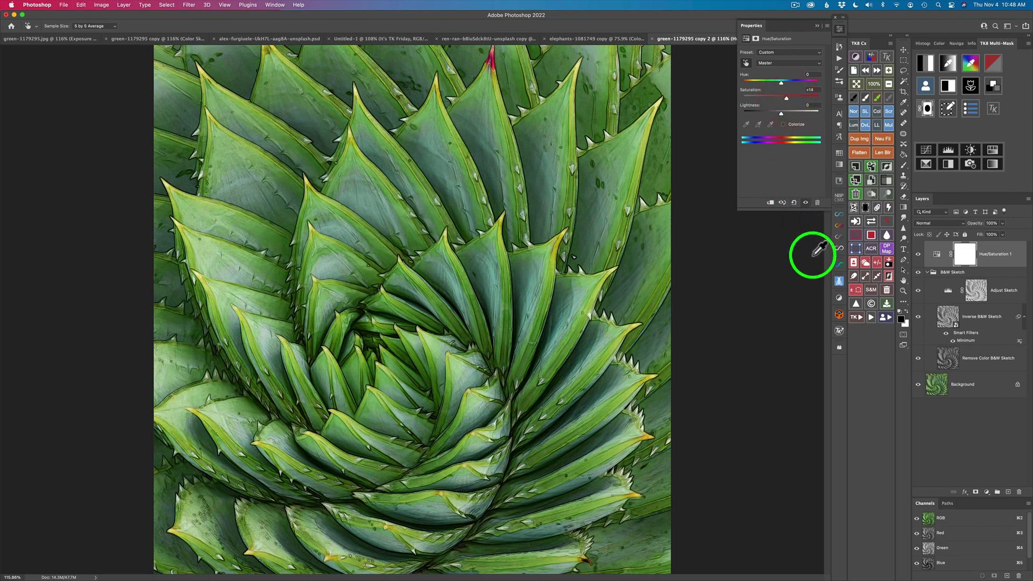
pyautogui.keyDown('alt'); pyautogui.click(918, 386); pyautogui.keyUp('alt')
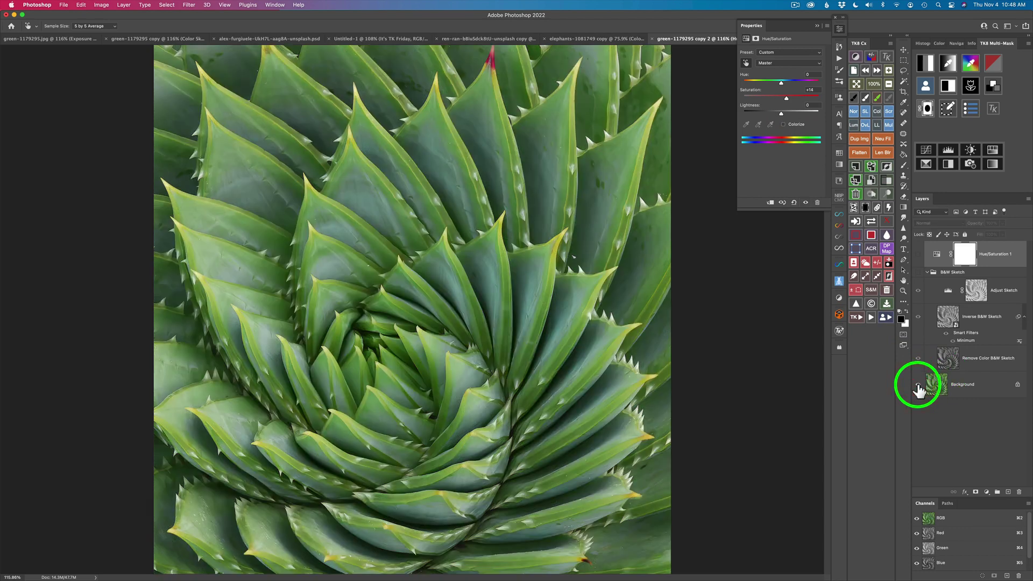
pyautogui.keyDown('alt'); pyautogui.click(918, 385); pyautogui.keyUp('alt')
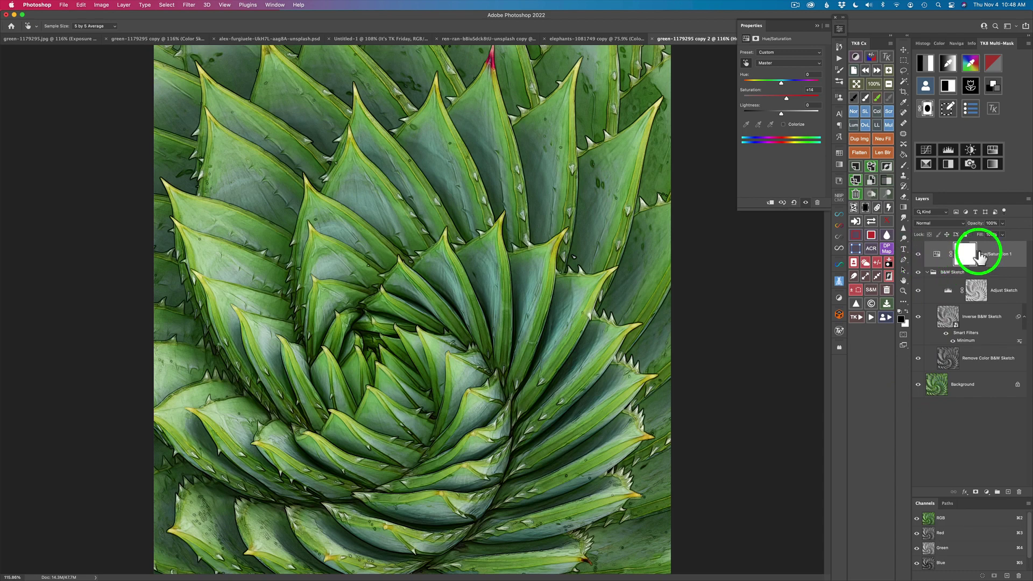
# - Hide the Hue/Saturation layer and set the B&W Sketch group's blend mode to Normal
pyautogui.click(918, 254)
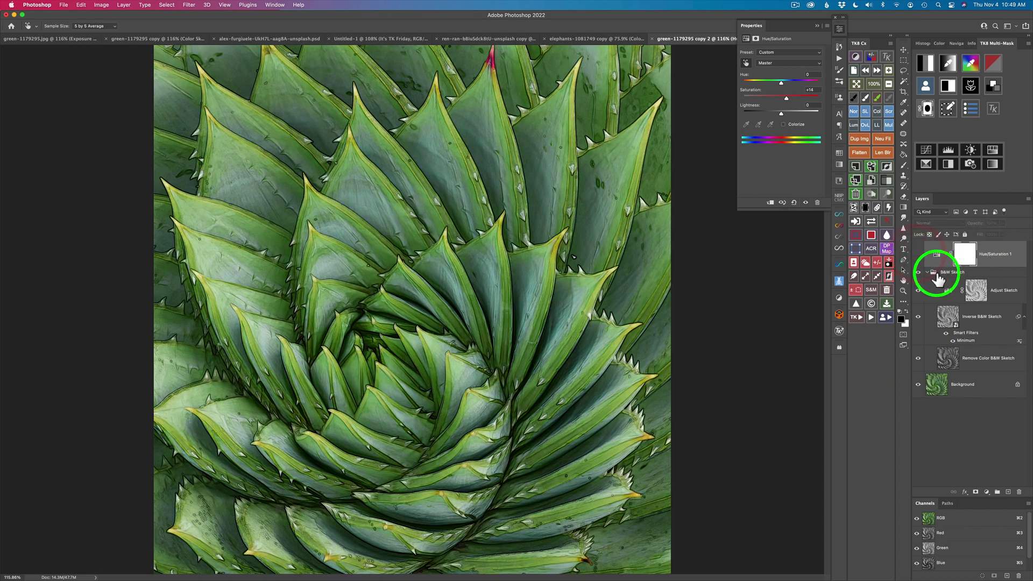
pyautogui.click(946, 272)
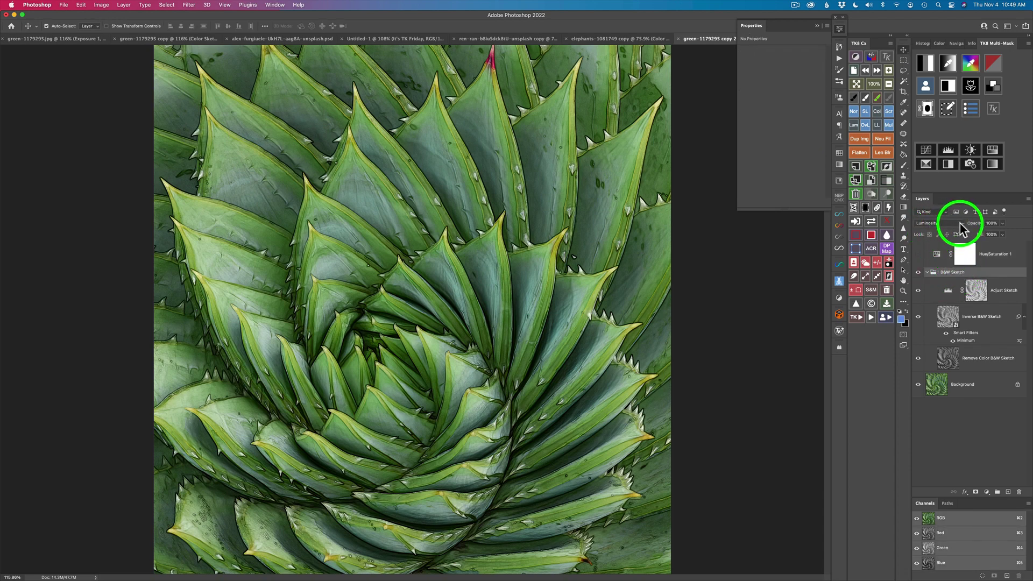
pyautogui.click(853, 111)
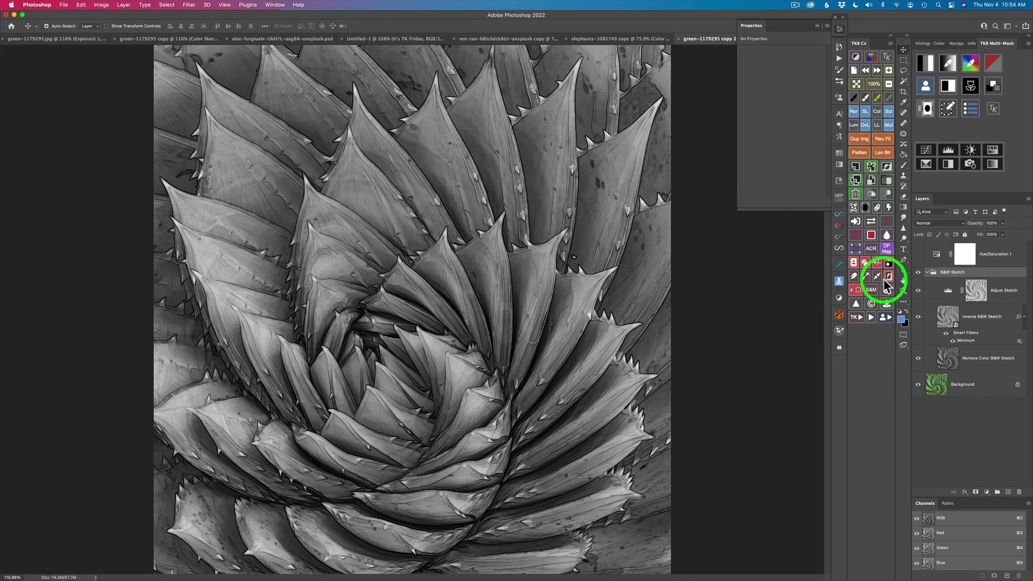
# - Duplicate the leaf image and delete the Hue/Saturation layer and the B&W Sketch group from the copy, keeping only the Background
pyautogui.click(860, 139)
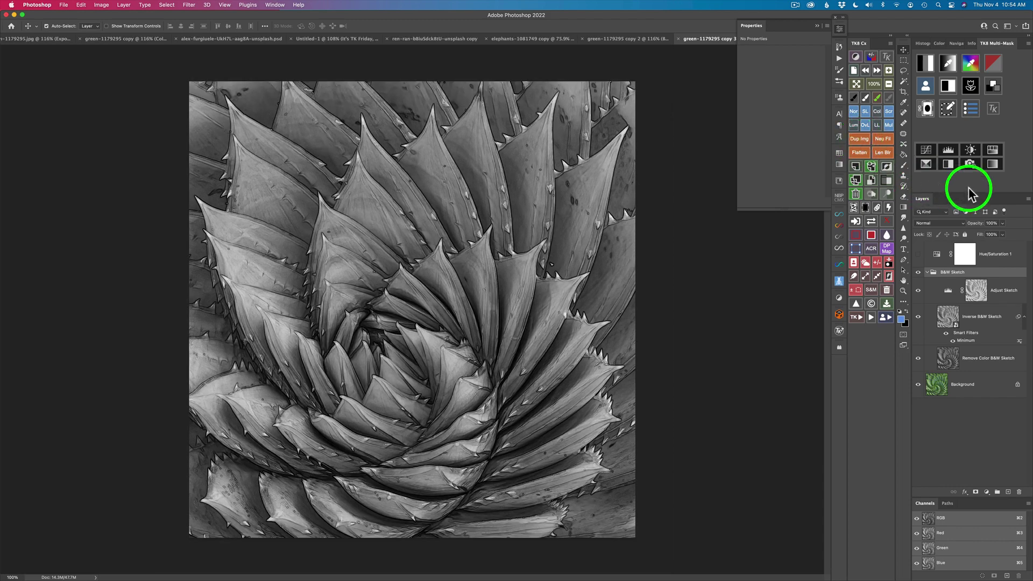
pyautogui.click(1004, 253)
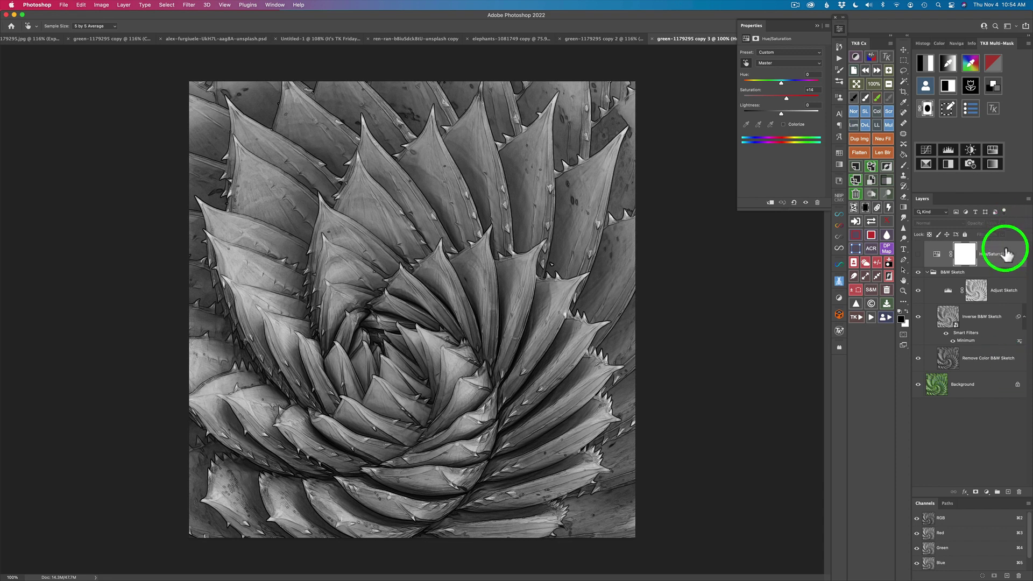
pyautogui.click(1008, 357)
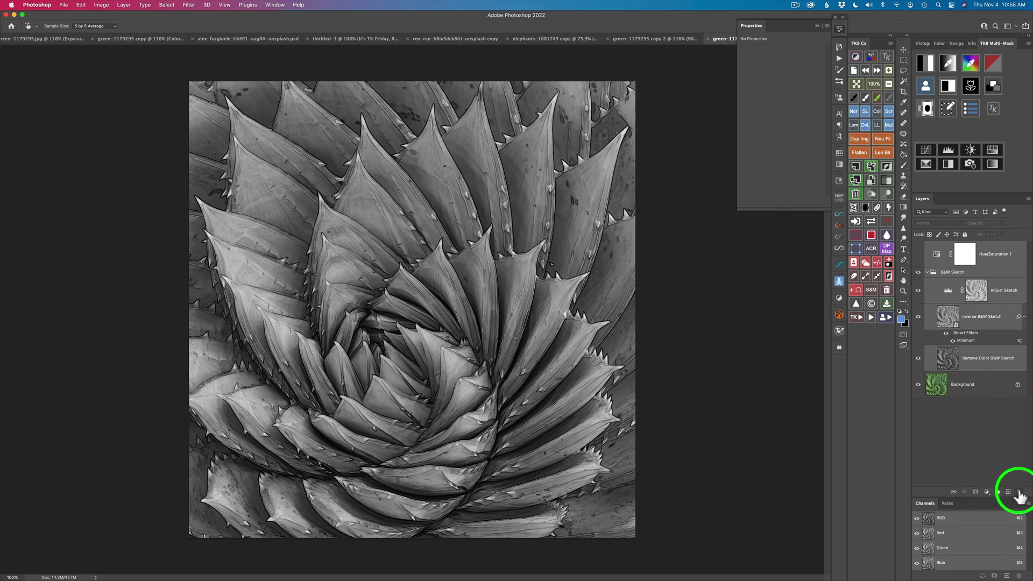
pyautogui.click(856, 195)
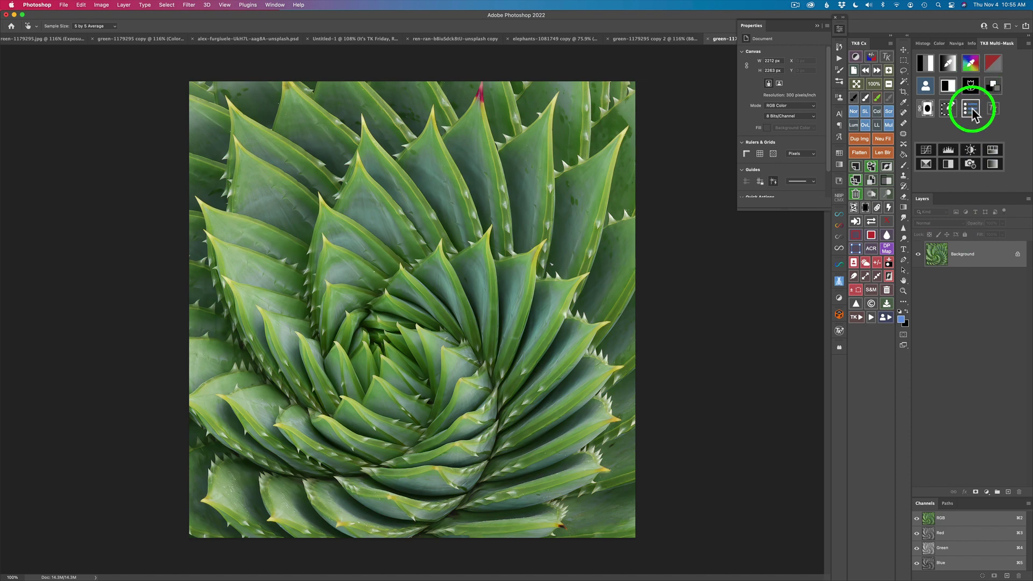
# - Run the Color Sketch effect on the leaf copy, accepting a Minimum filter radius of 4.0 pixels with Roundness preserved
pyautogui.click(971, 111)
pyautogui.click(958, 76)
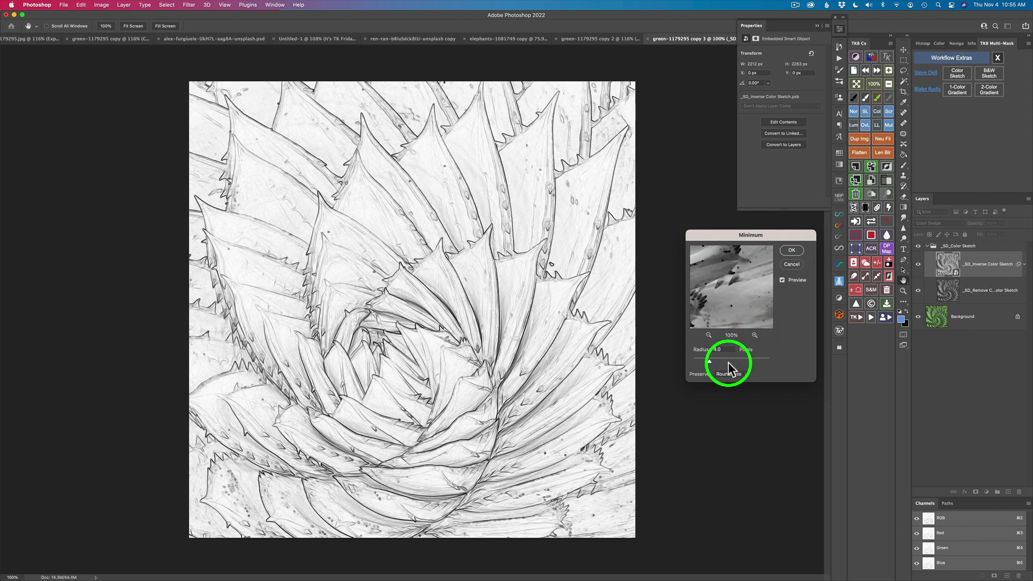
pyautogui.click(793, 252)
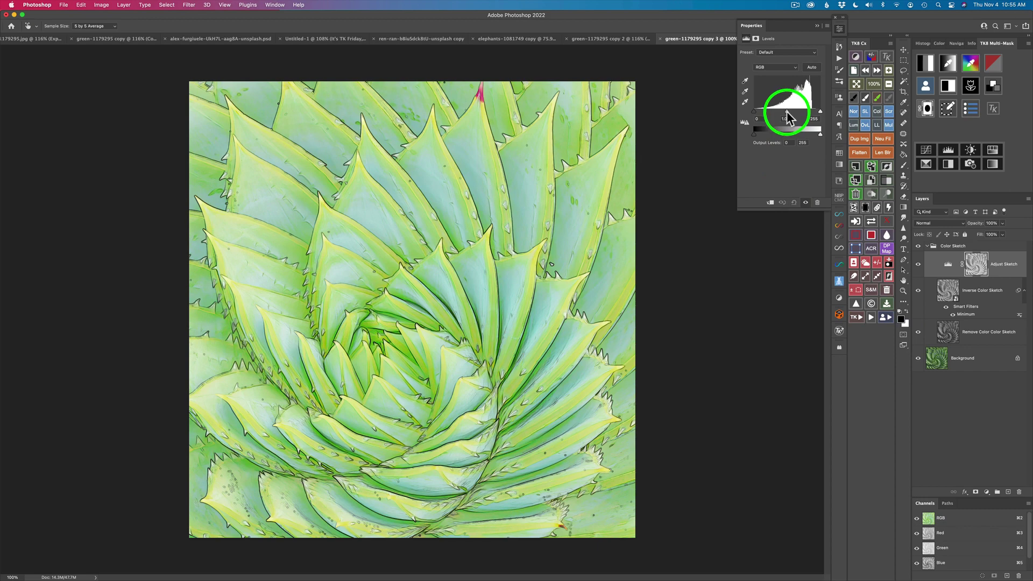
# - Set the Adjust Sketch levels midtone to 0.18, compare the leaf with the Color Sketch group hidden and shown, and fit the image to the screen
pyautogui.moveTo(787, 115); pyautogui.dragTo(815, 116)
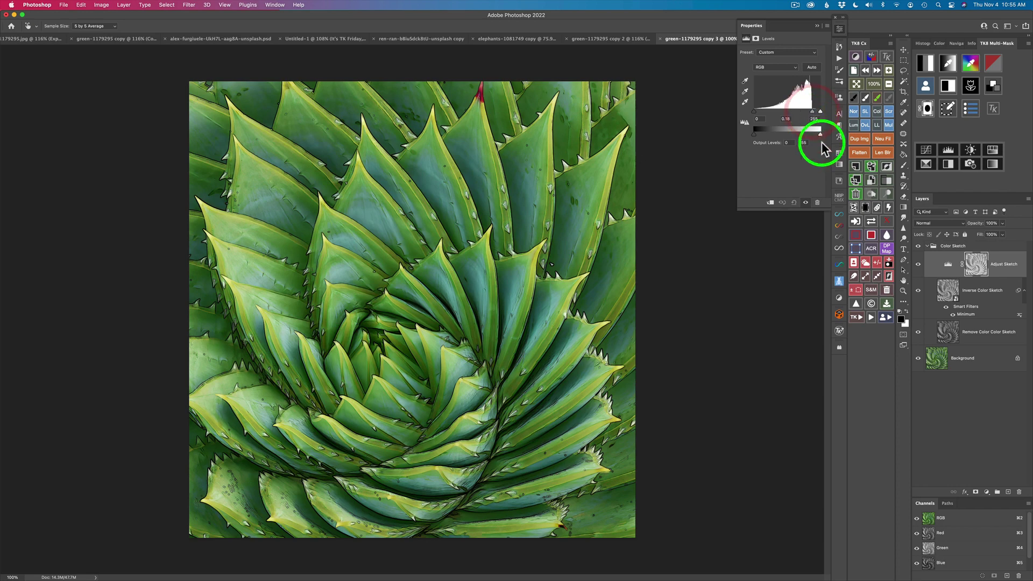
pyautogui.click(918, 246)
pyautogui.click(918, 246)
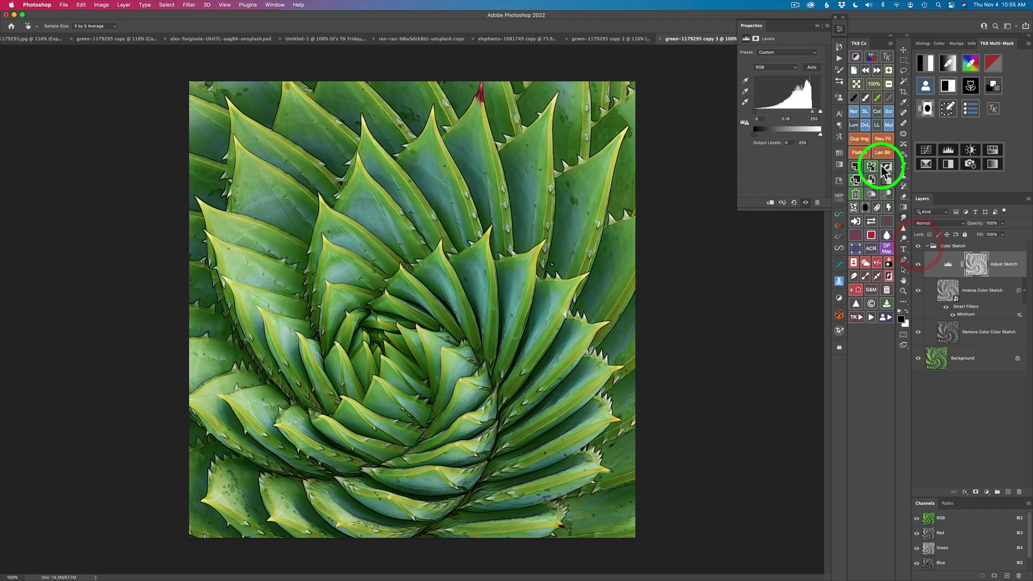
pyautogui.click(856, 84)
pyautogui.click(839, 30)
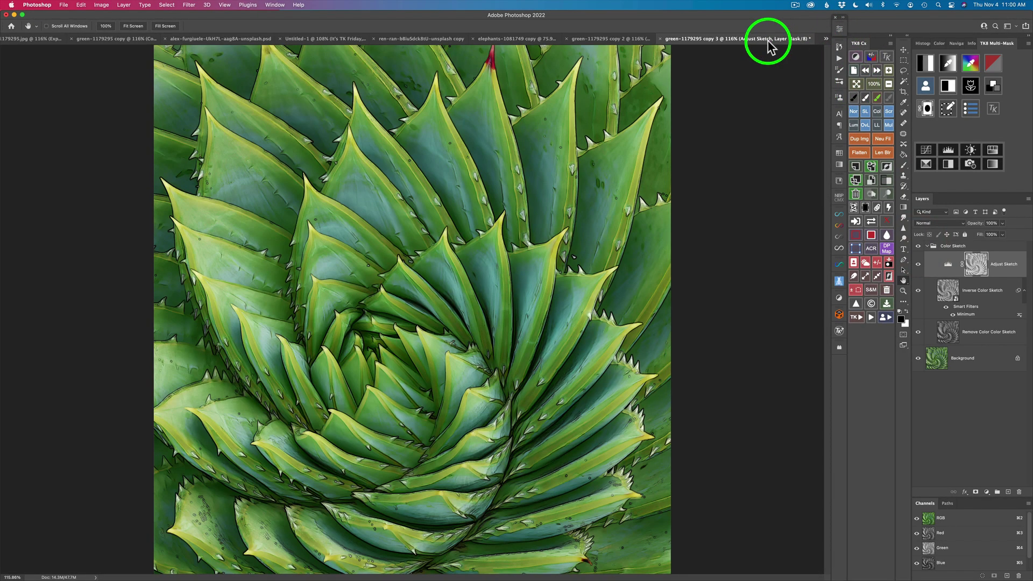
# - Compare the B&W Sketch luminosity version of the leaf in copy 2 with the Color Sketch version in copy 3
pyautogui.click(617, 39)
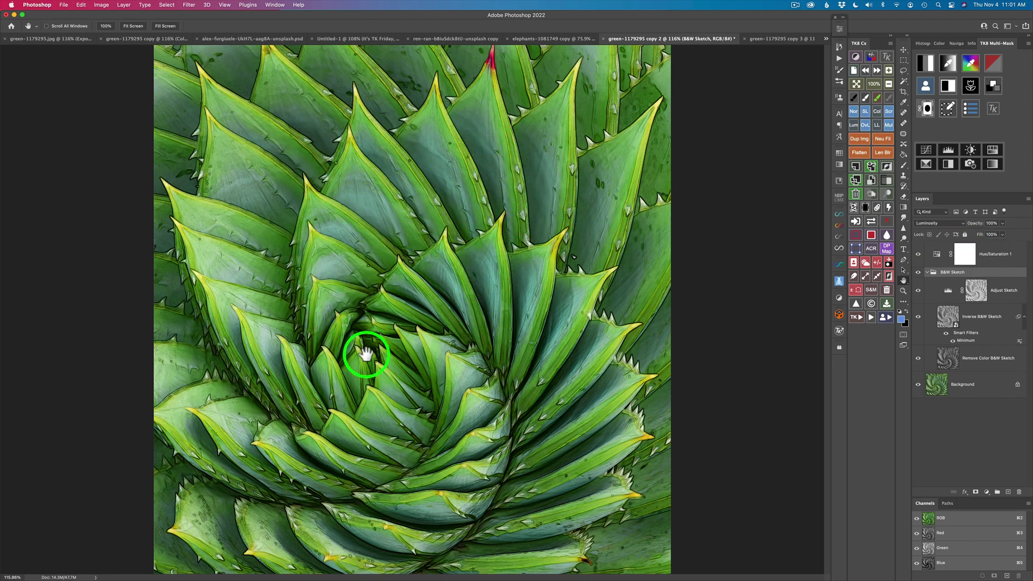
pyautogui.click(777, 38)
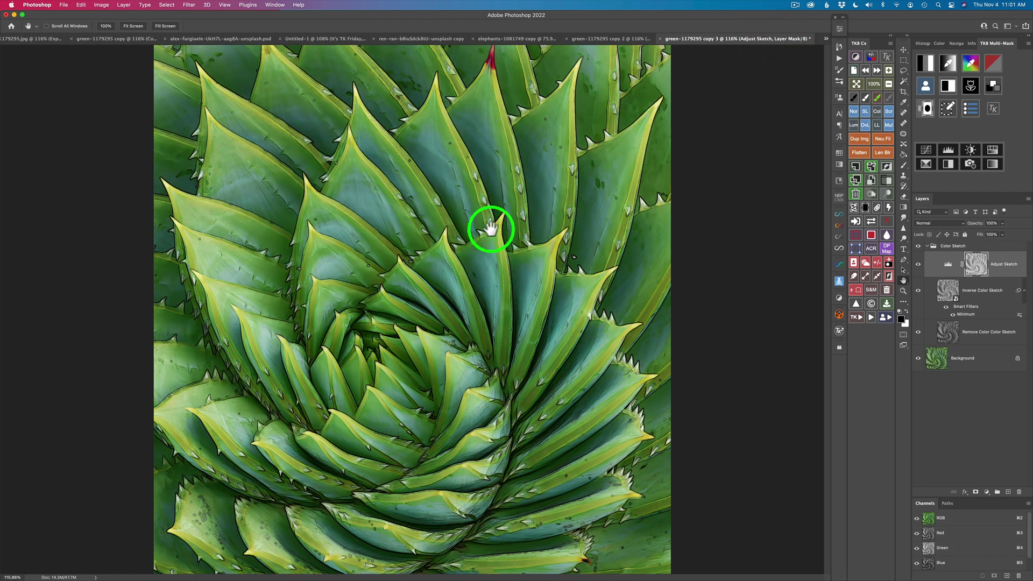
pyautogui.click(625, 39)
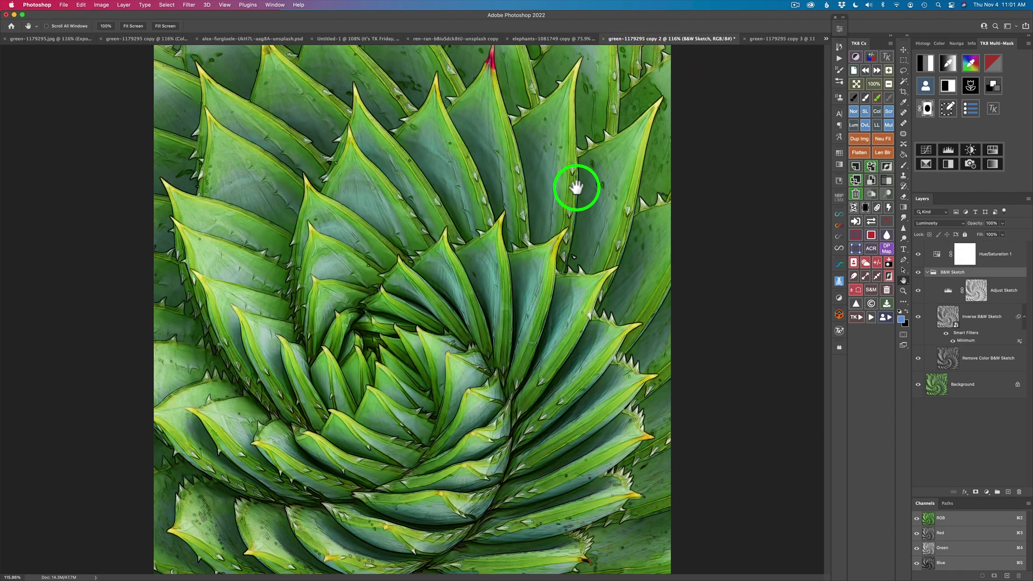
pyautogui.click(777, 38)
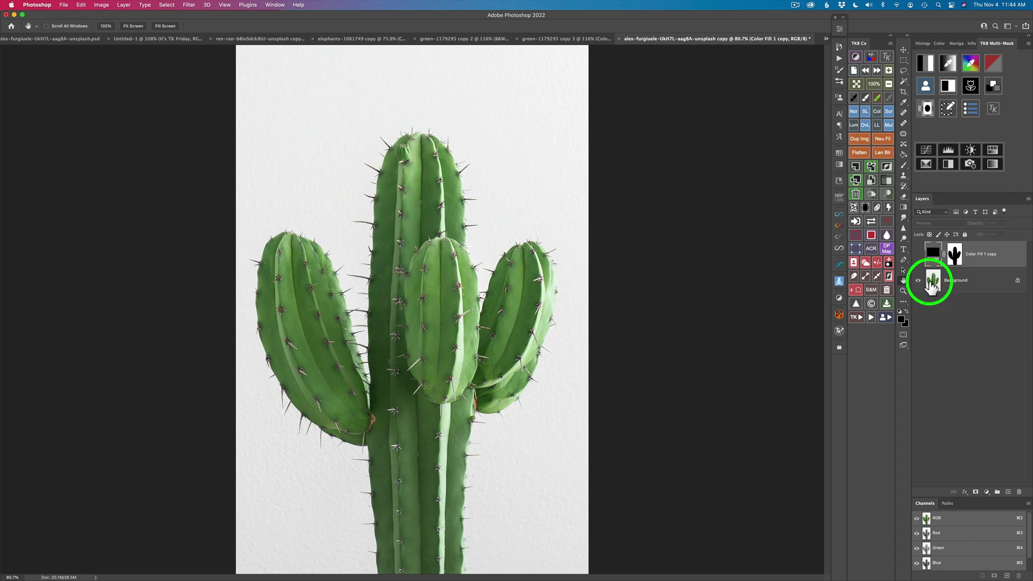
# - Show the cactus photo's black Color Fill 1 copy layer and run Color Sketch with a Minimum radius of 4.0 pixels
pyautogui.click(918, 256)
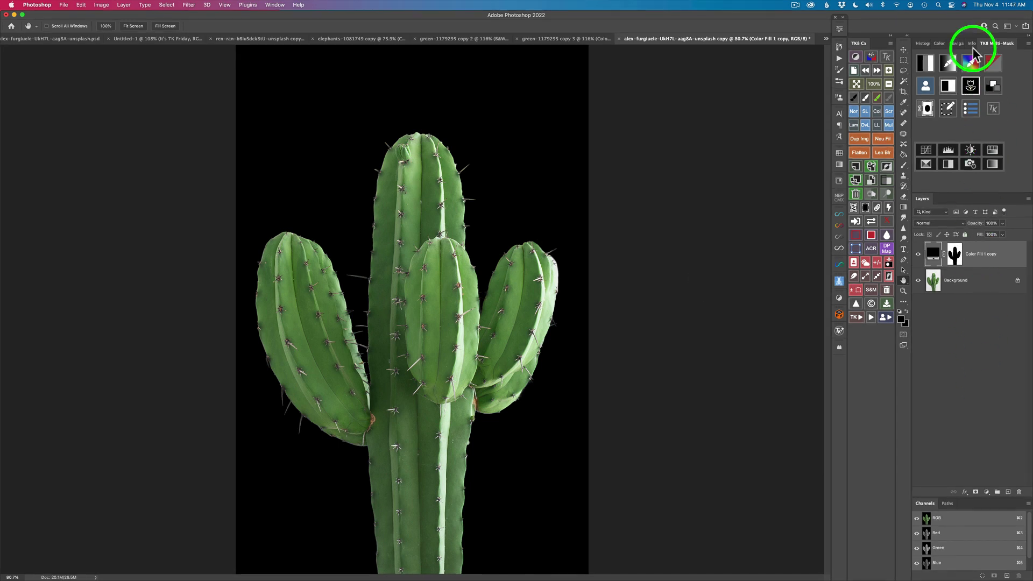
pyautogui.click(973, 112)
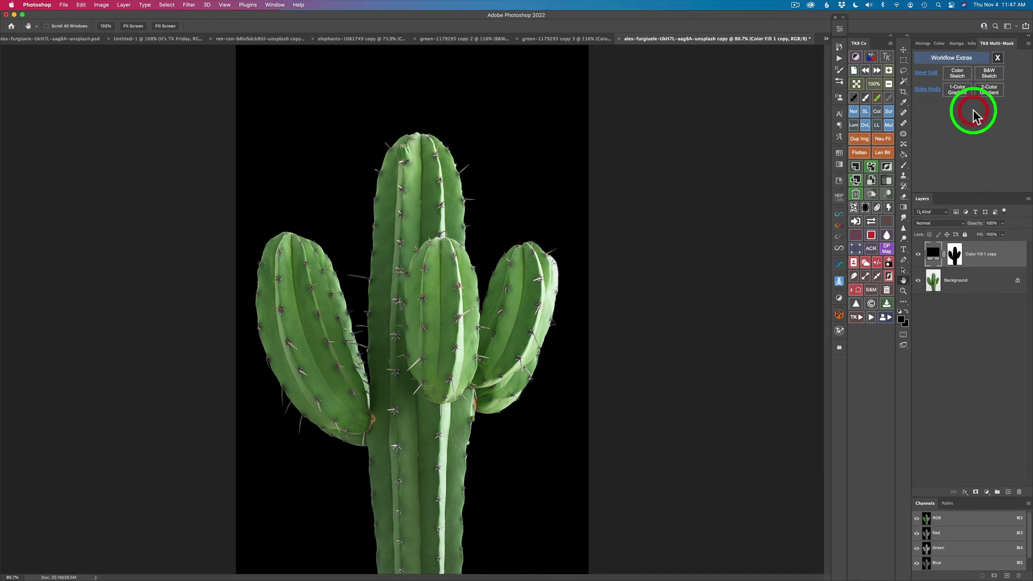
pyautogui.click(960, 74)
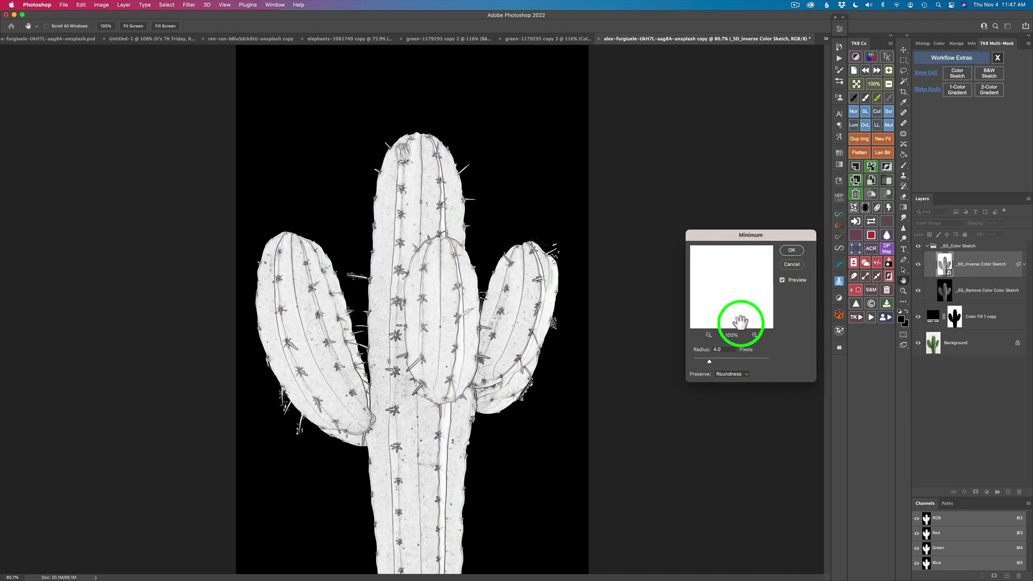
pyautogui.click(793, 249)
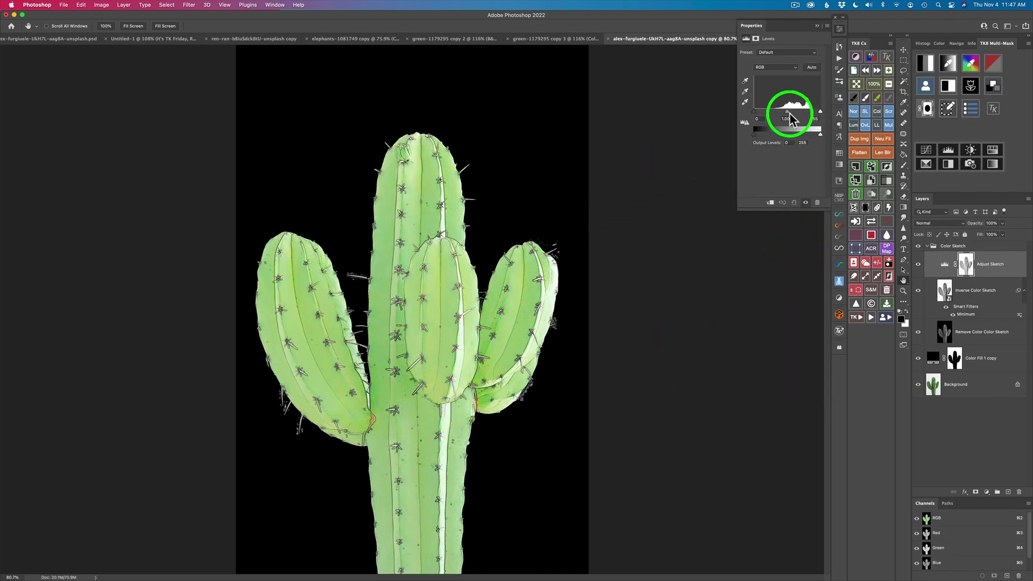
# - Set the cactus's Adjust Sketch levels midtone to 0.19 and compare the image with the Color Sketch group hidden and shown
pyautogui.moveTo(787, 113); pyautogui.dragTo(811, 114)
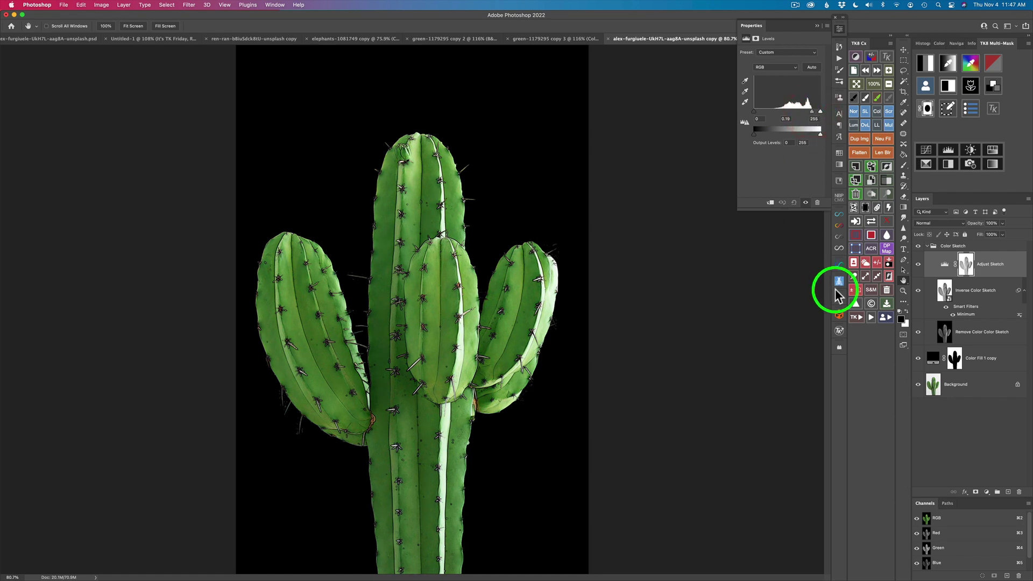
pyautogui.click(919, 247)
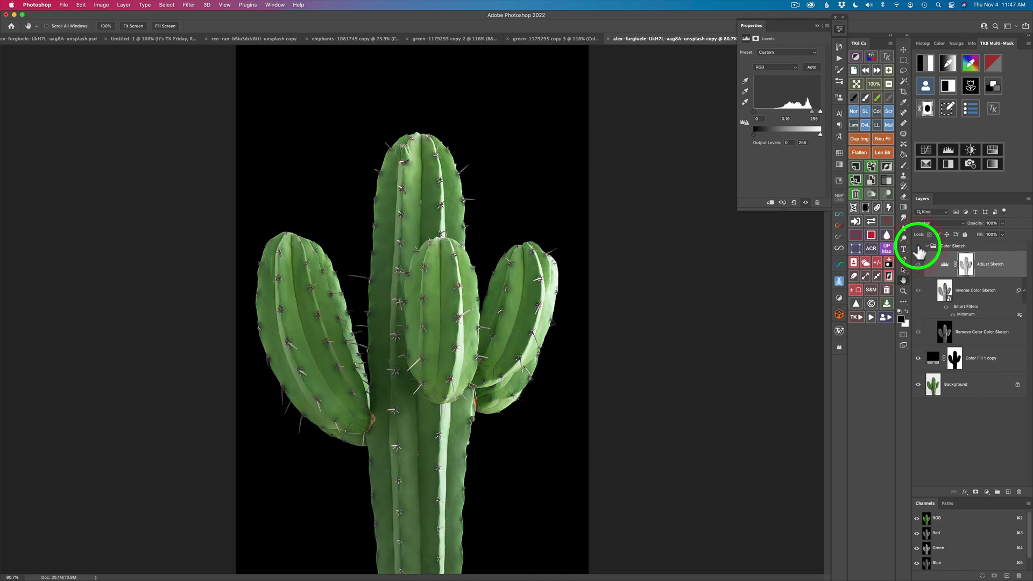
pyautogui.click(919, 247)
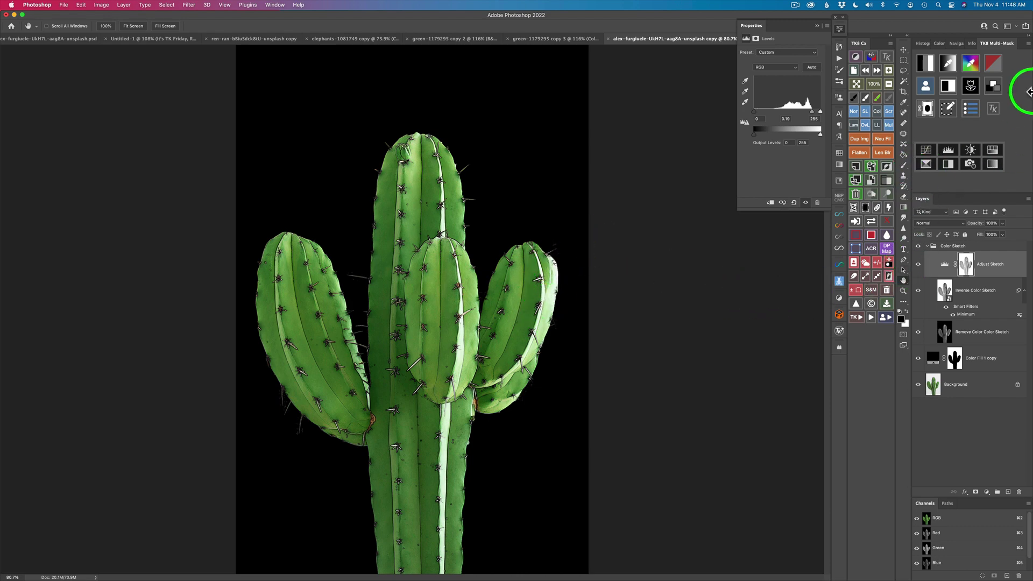
# - Add a Color Grading layer above the Color Sketch group, tint the highlights light green, and compare the cactus without and with it
pyautogui.click(995, 88)
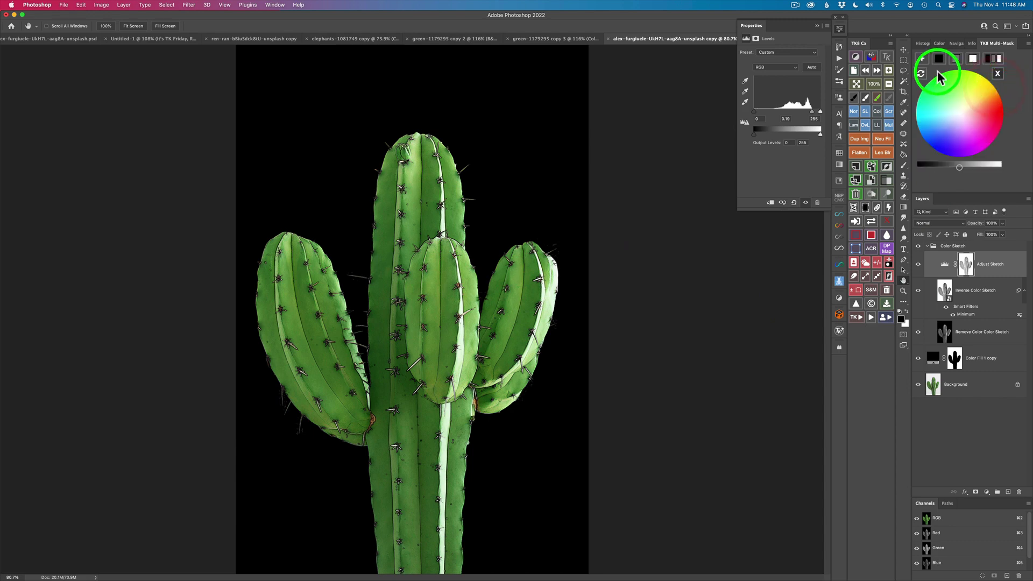
pyautogui.click(922, 60)
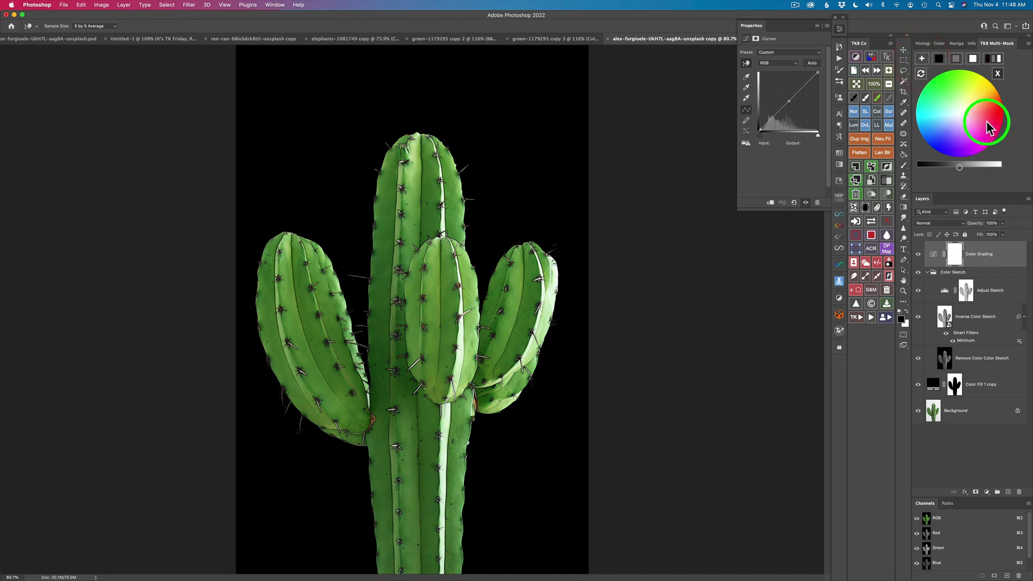
pyautogui.click(974, 61)
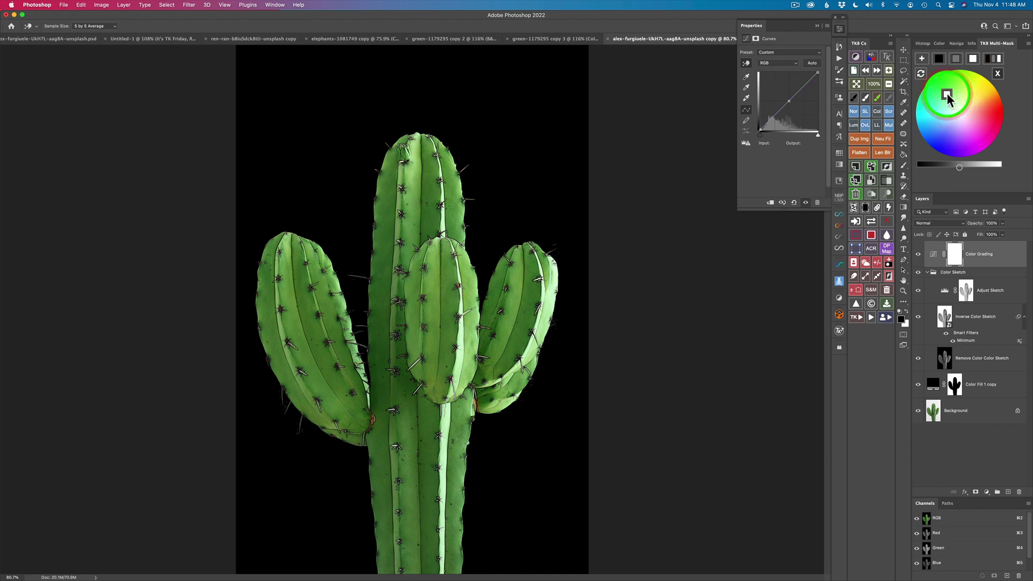
pyautogui.click(917, 254)
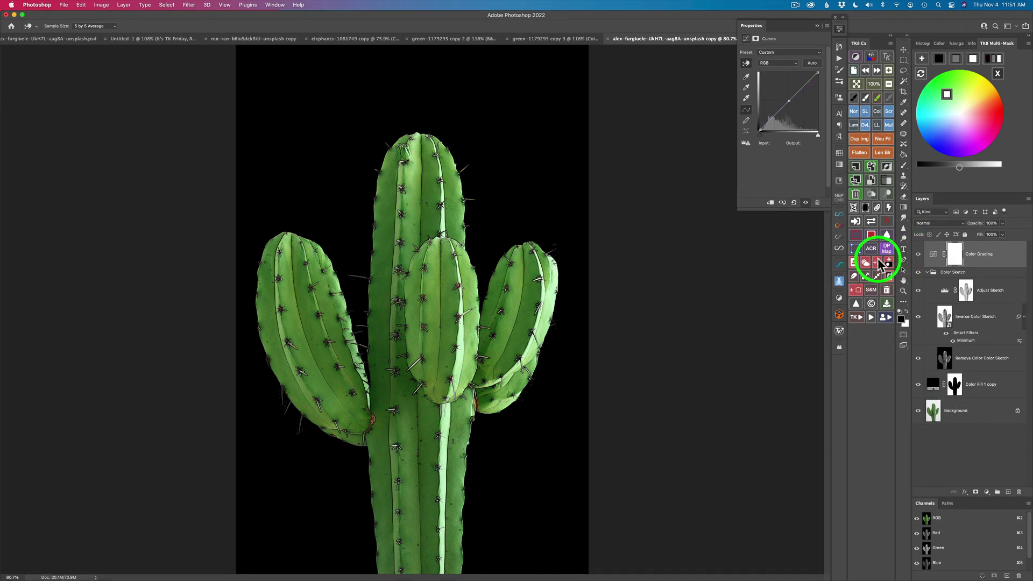
# - Duplicate the cactus image and delete the Color Grading layer and Color Sketch group, keeping the black color fill and Background
pyautogui.click(865, 137)
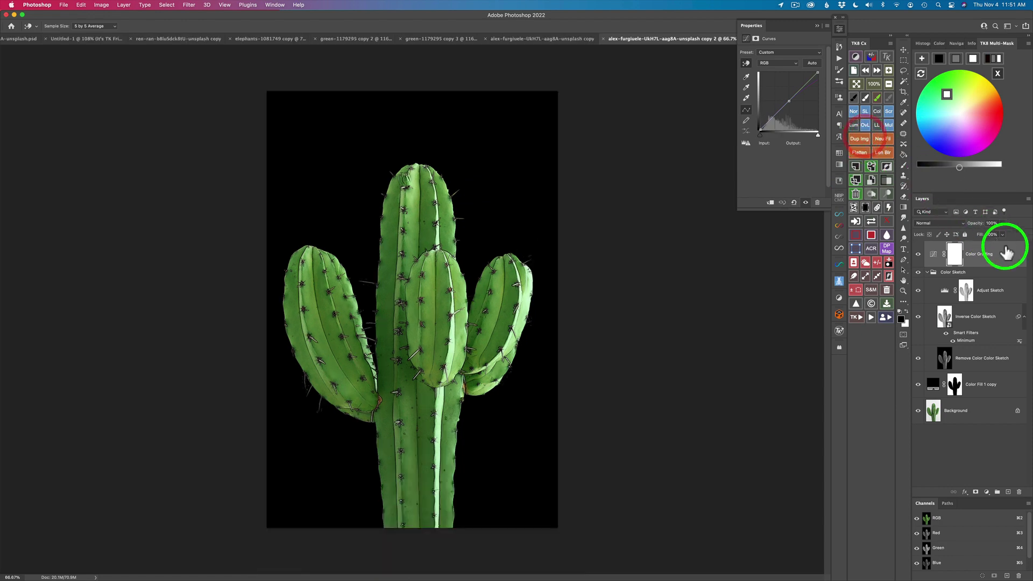
pyautogui.click(1014, 367)
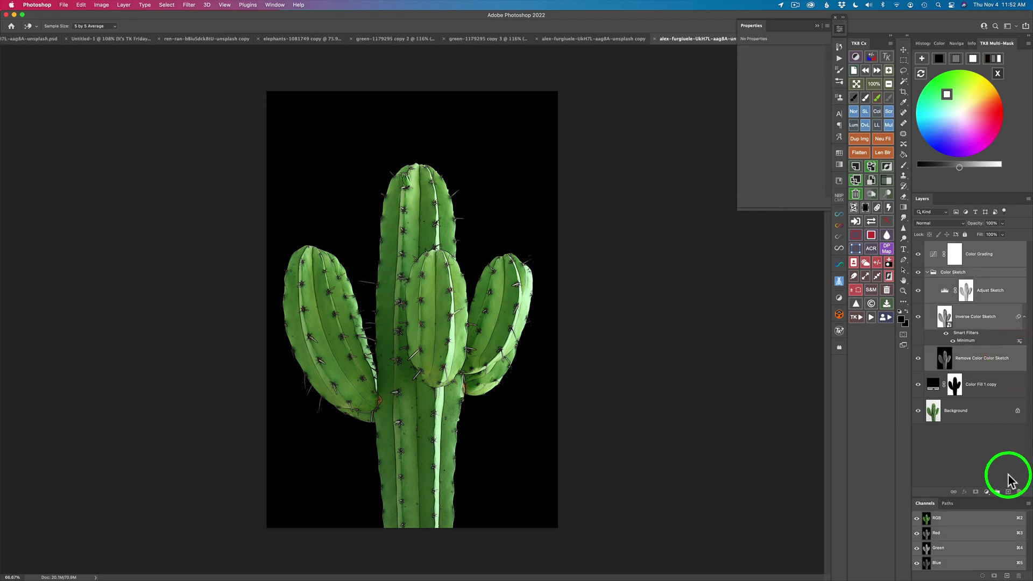
pyautogui.click(856, 194)
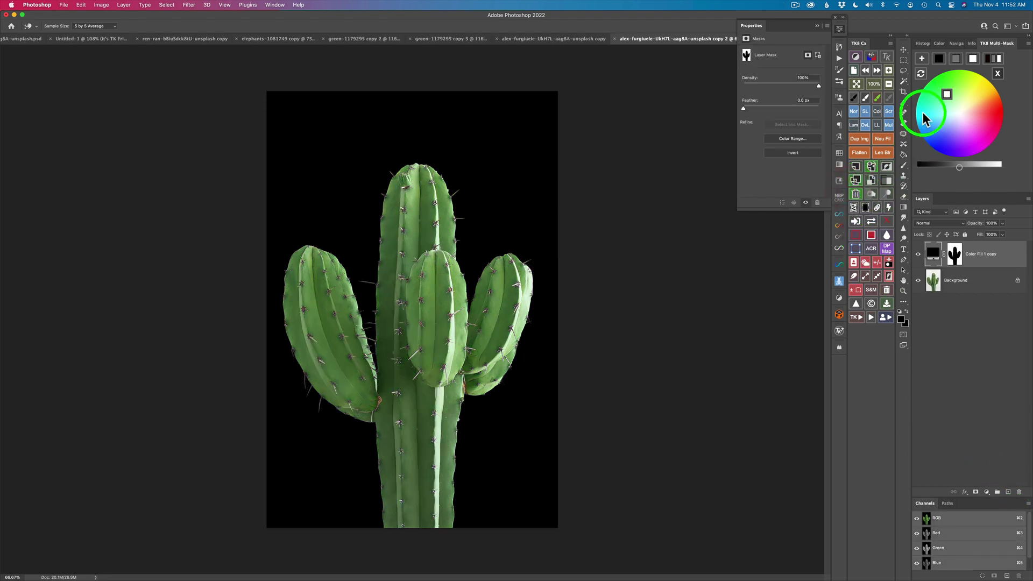
# - Run B&W Sketch on the cactus copy with a Minimum radius of 4.0 pixels, and set the Adjust Sketch levels midtone to 0.16
pyautogui.click(994, 62)
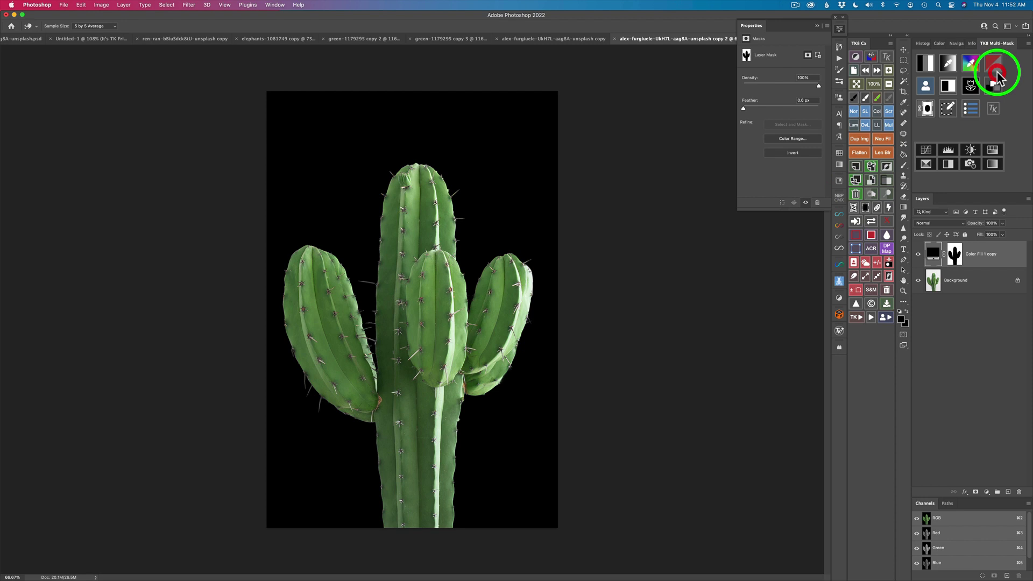
pyautogui.click(971, 111)
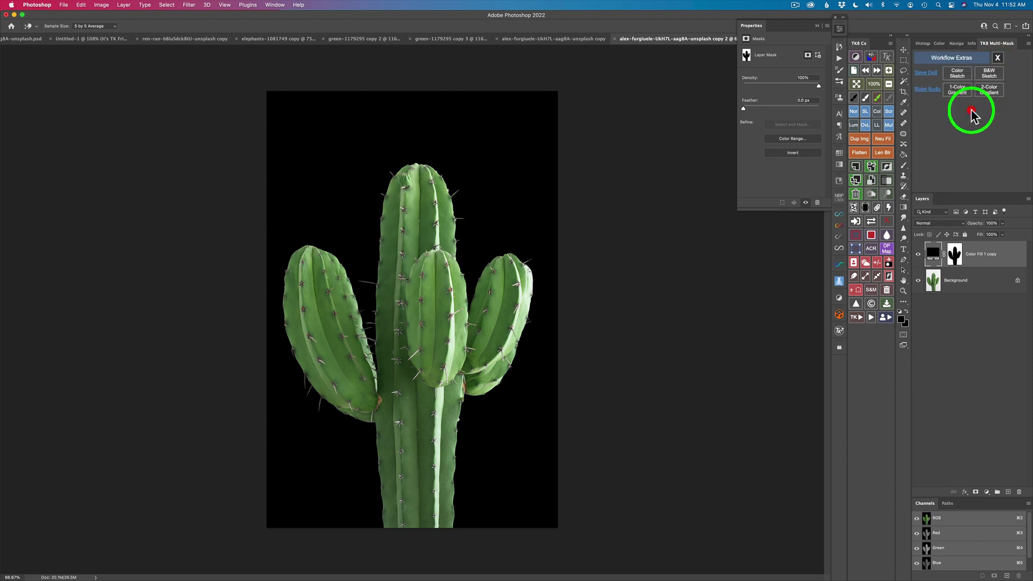
pyautogui.click(990, 73)
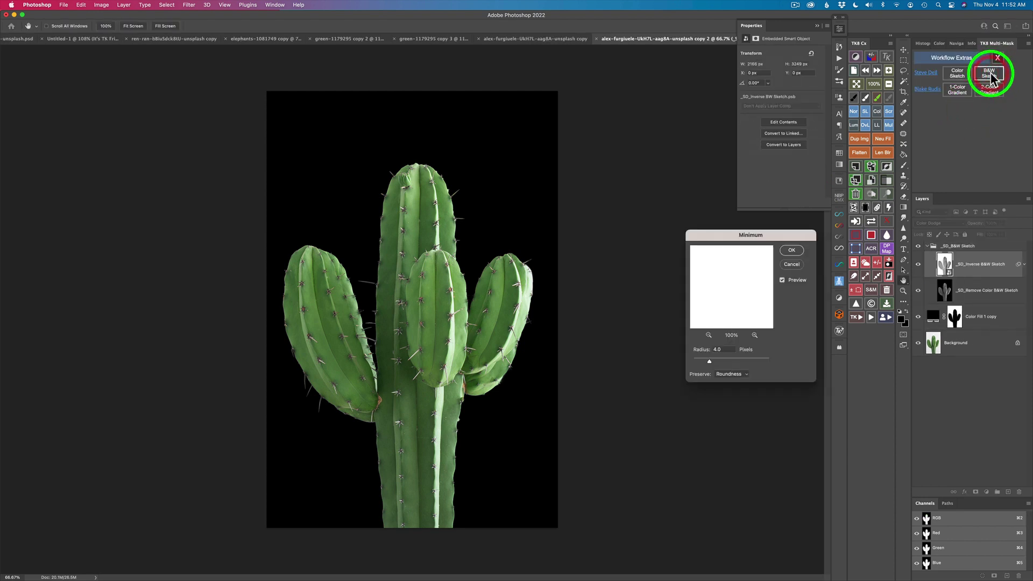
pyautogui.click(791, 251)
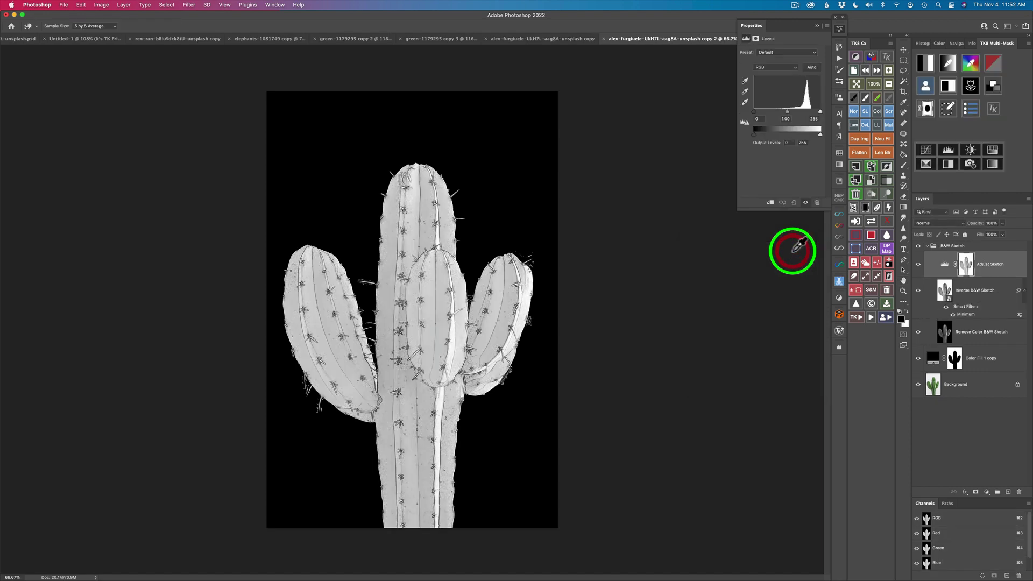
pyautogui.moveTo(786, 111); pyautogui.dragTo(814, 112)
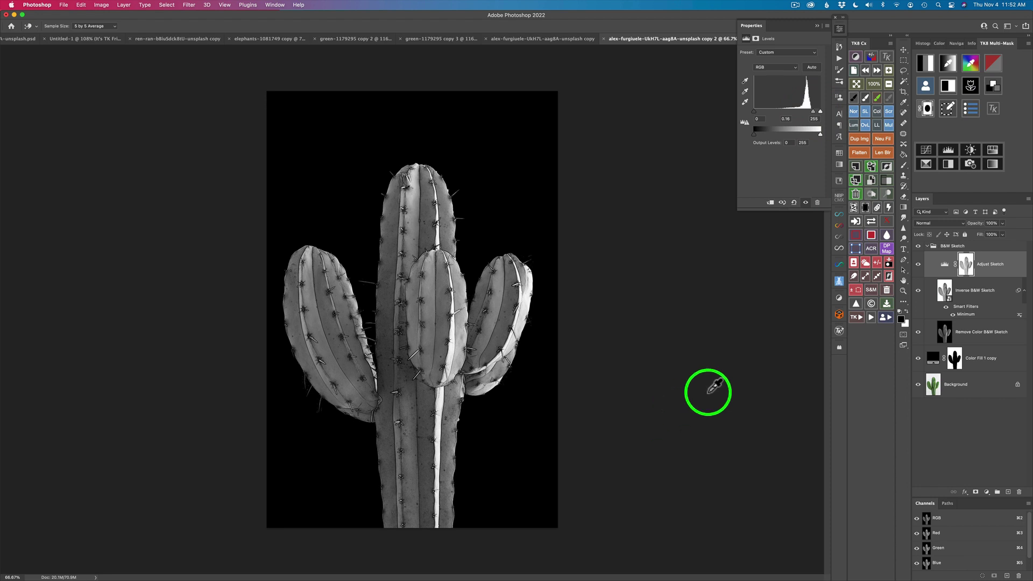
# - Change the cactus copy's B&W Sketch group blend mode to Luminosity and fit the image to the screen
pyautogui.click(952, 247)
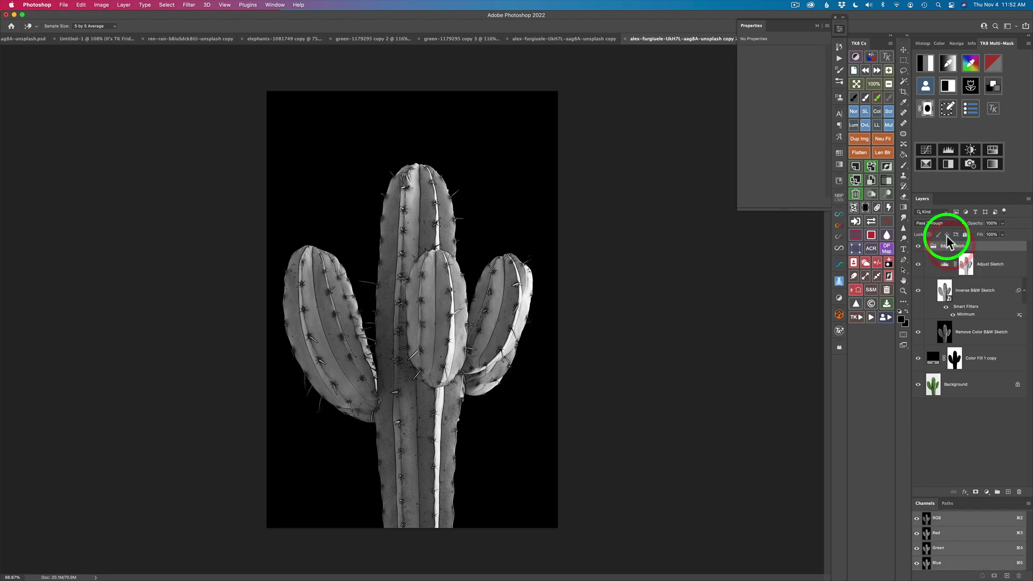
pyautogui.click(854, 124)
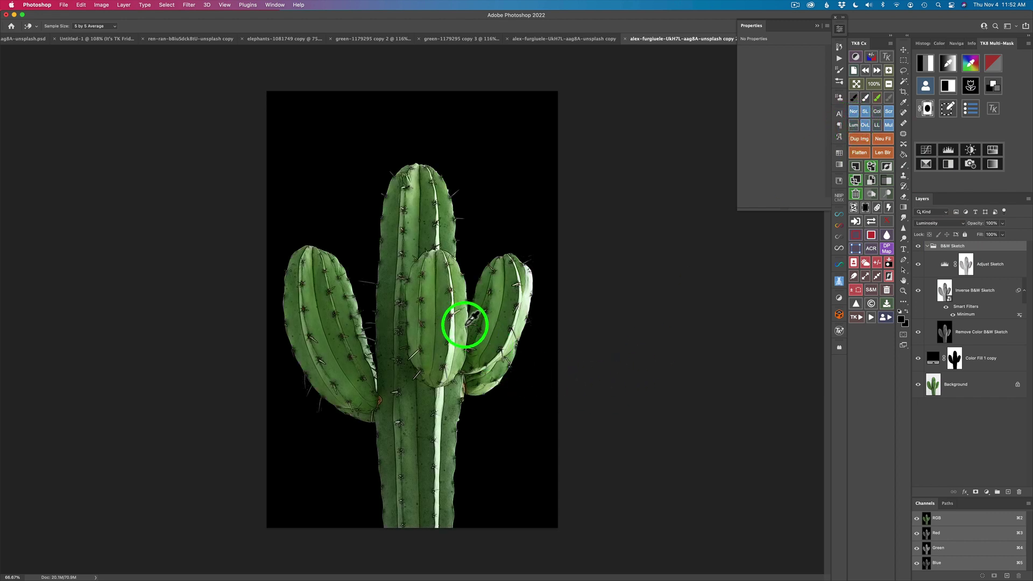
pyautogui.click(856, 84)
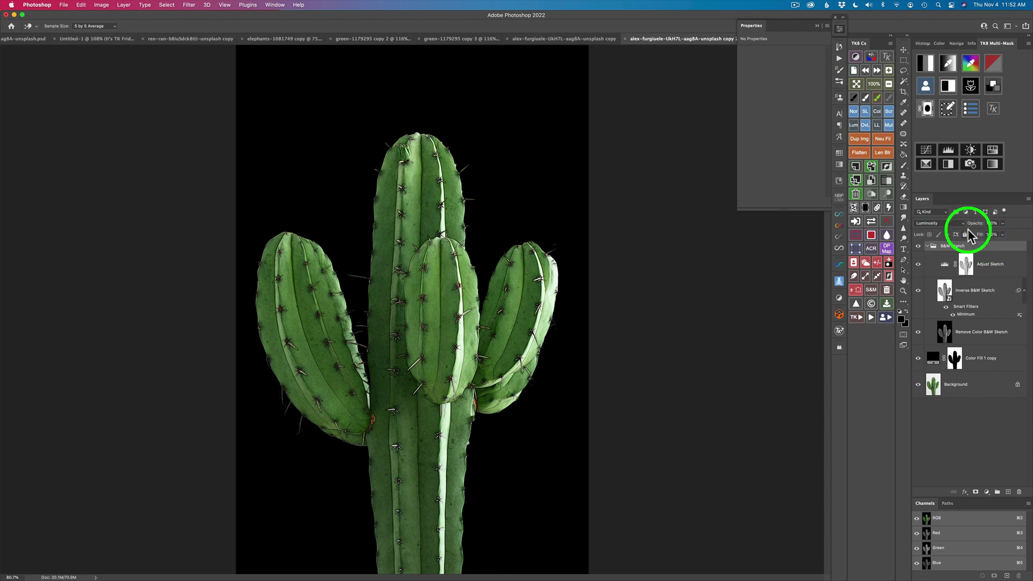
# - Add a Hue/Saturation layer, place it above the B&W Sketch group, and set its saturation to +32
pyautogui.click(995, 168)
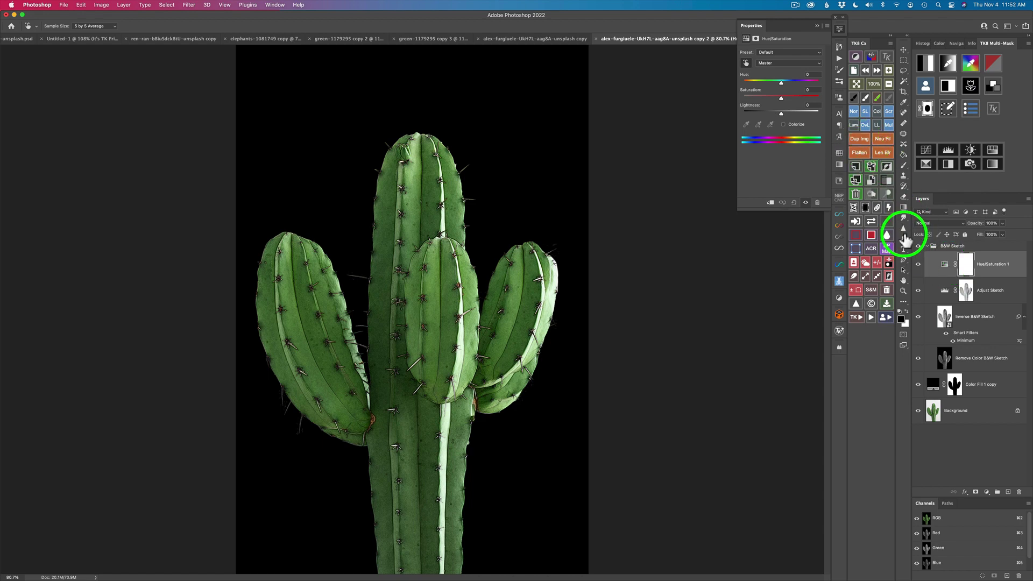
pyautogui.moveTo(782, 98); pyautogui.dragTo(799, 99)
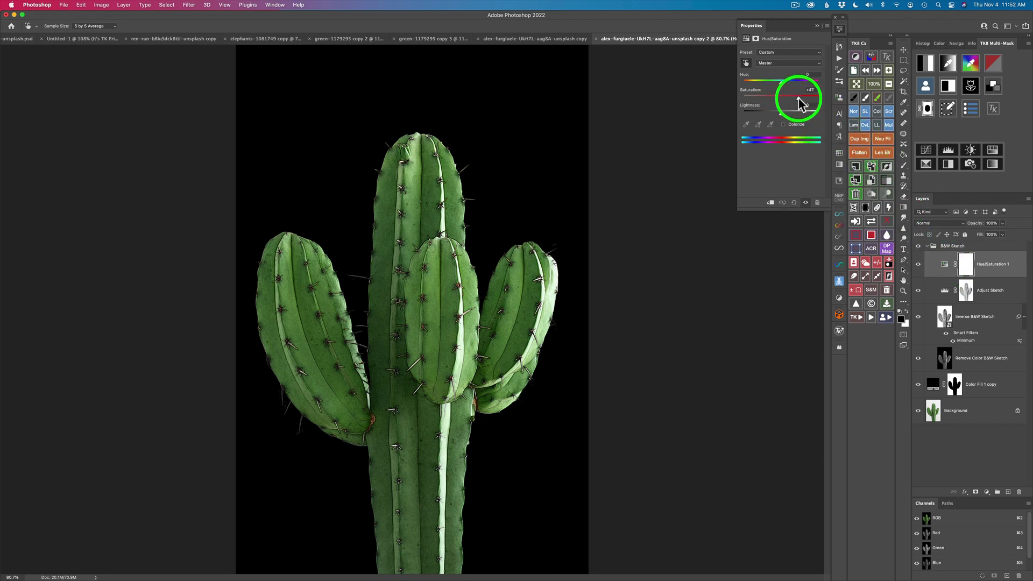
pyautogui.click(794, 203)
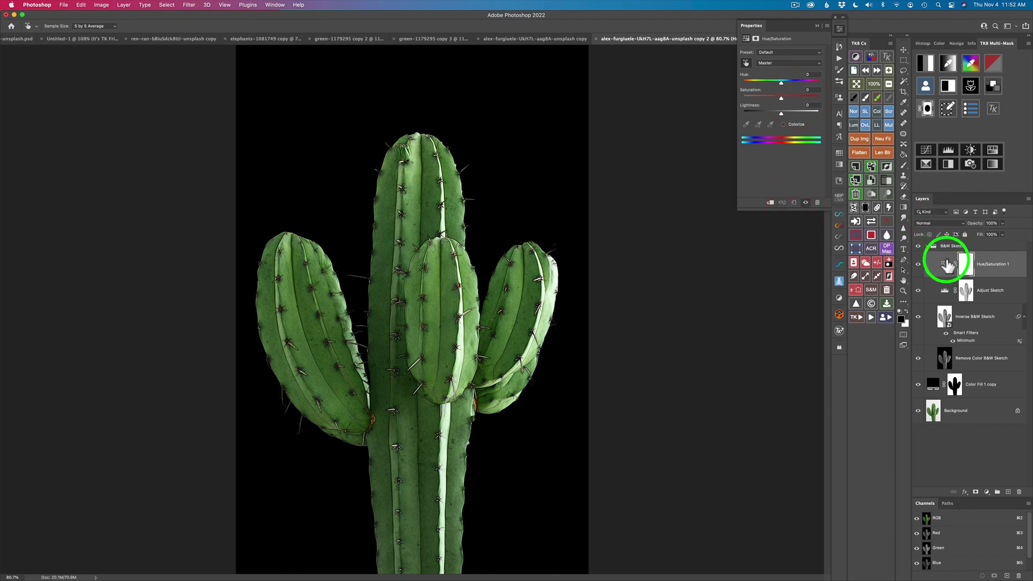
pyautogui.moveTo(947, 265)
pyautogui.mouseDown()
pyautogui.moveTo(946, 238)
pyautogui.moveTo(952, 253)
pyautogui.mouseUp()
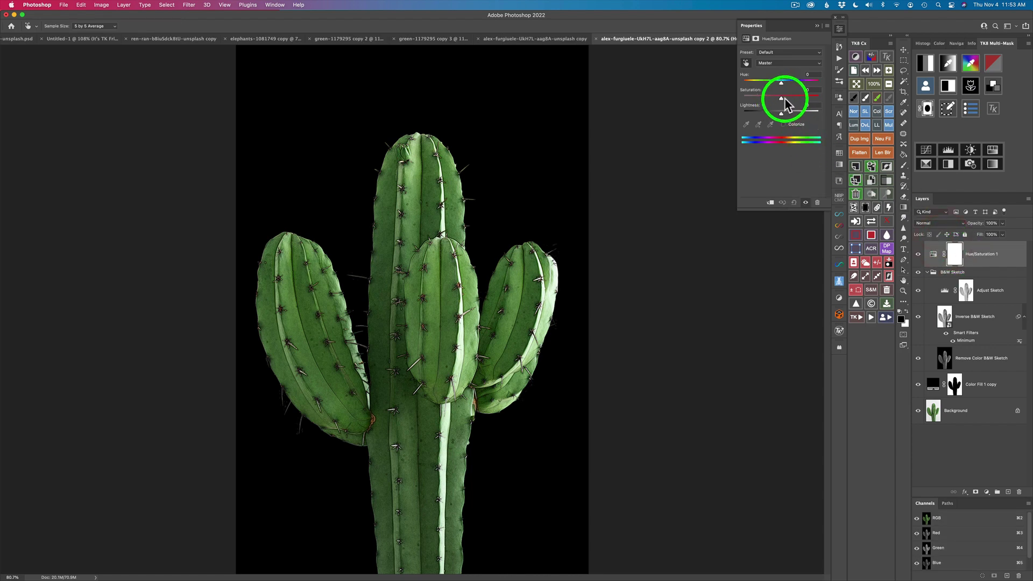
pyautogui.moveTo(785, 97); pyautogui.dragTo(793, 98)
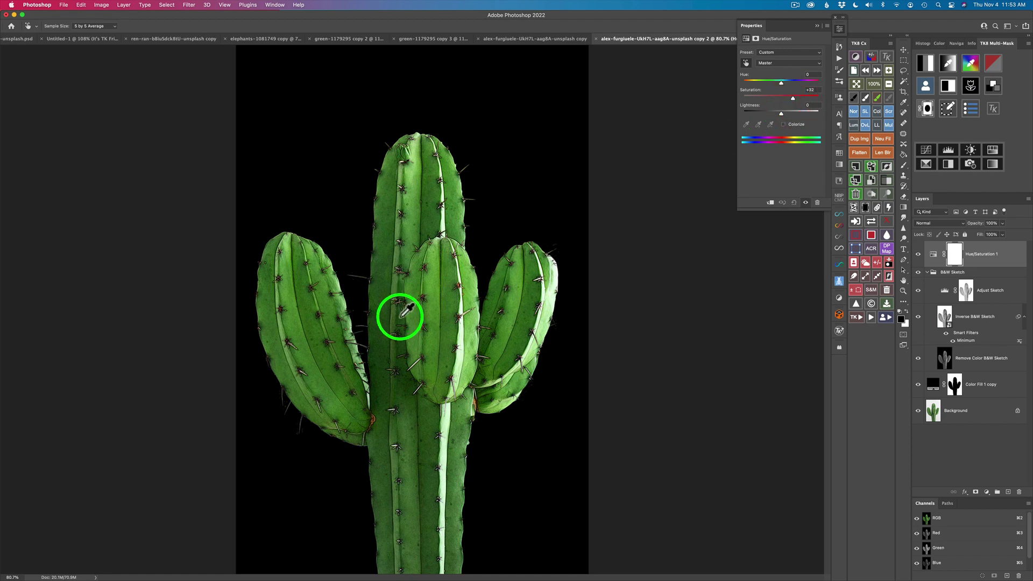
# - Inspect the saturated cactus up close and as a whole, and compare it with the Color Sketch cactus copy
pyautogui.scroll(5, 401, 317)
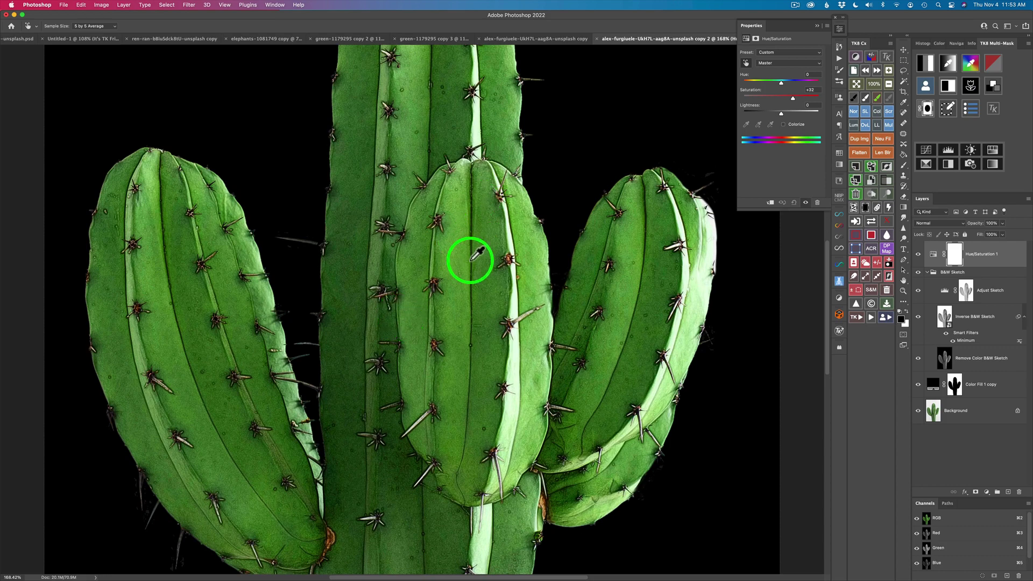
pyautogui.scroll(-5, 471, 259)
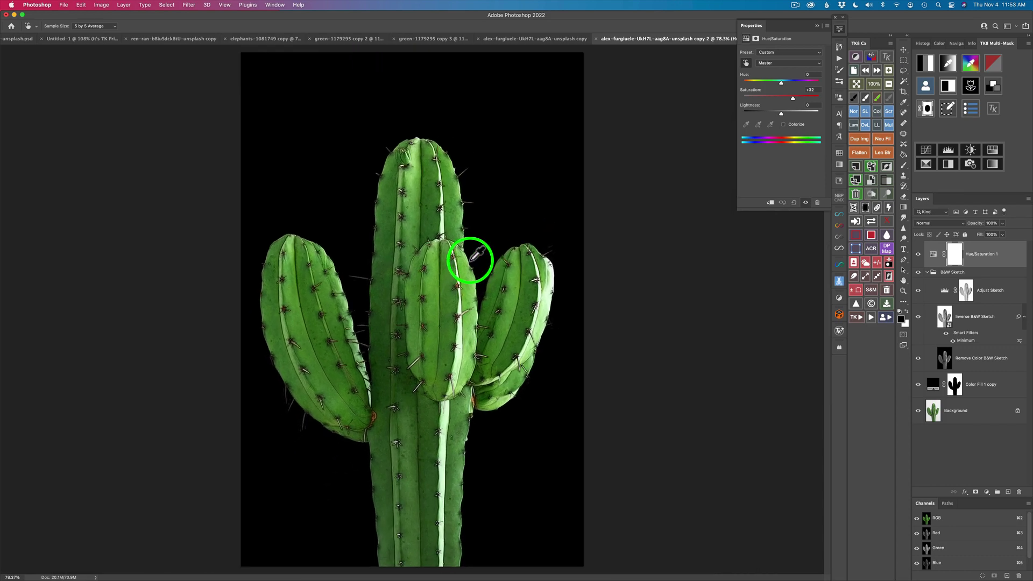
pyautogui.scroll(1, 471, 259)
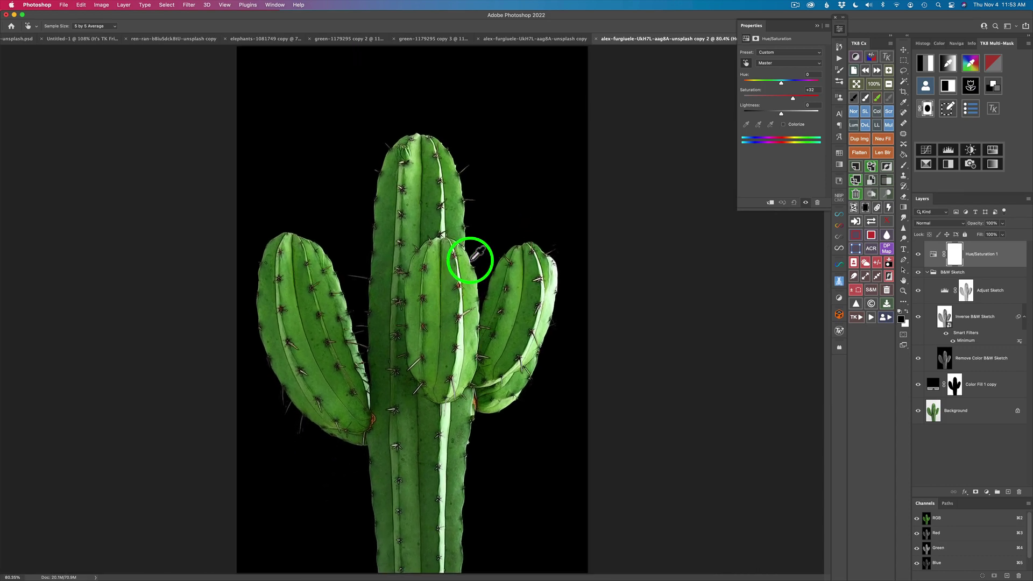
pyautogui.click(856, 83)
pyautogui.click(841, 29)
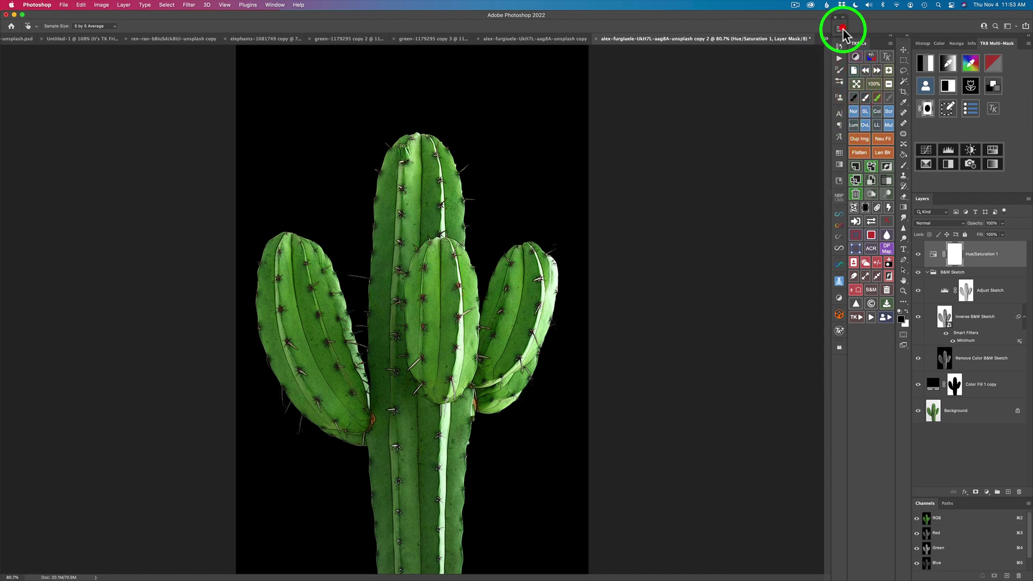
pyautogui.click(568, 38)
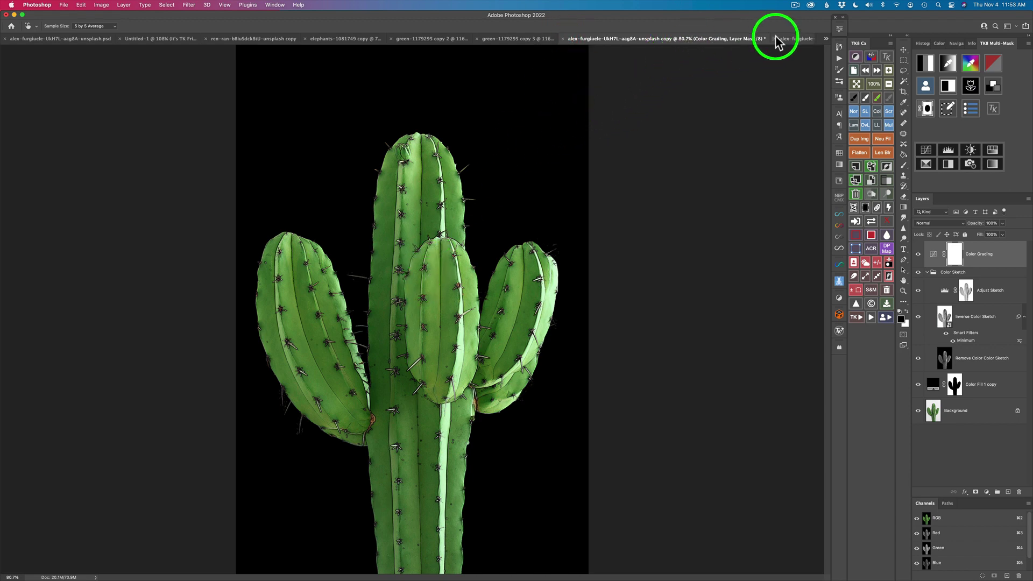
pyautogui.click(796, 40)
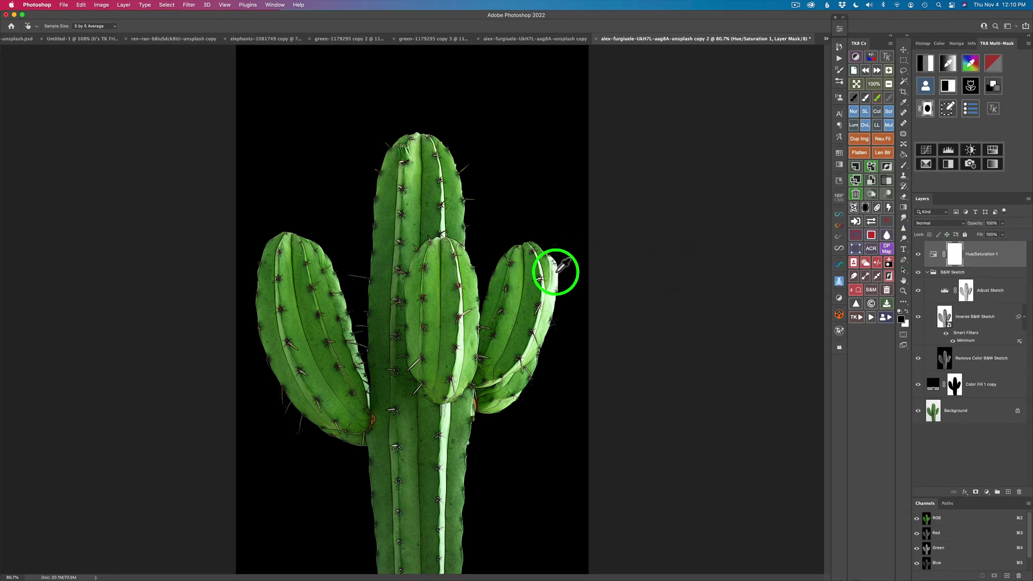
# - Copy the Color Grading layer from the Color Sketch cactus above Hue/Saturation in the B&W Sketch cactus, and compare without and with it
pyautogui.click(554, 40)
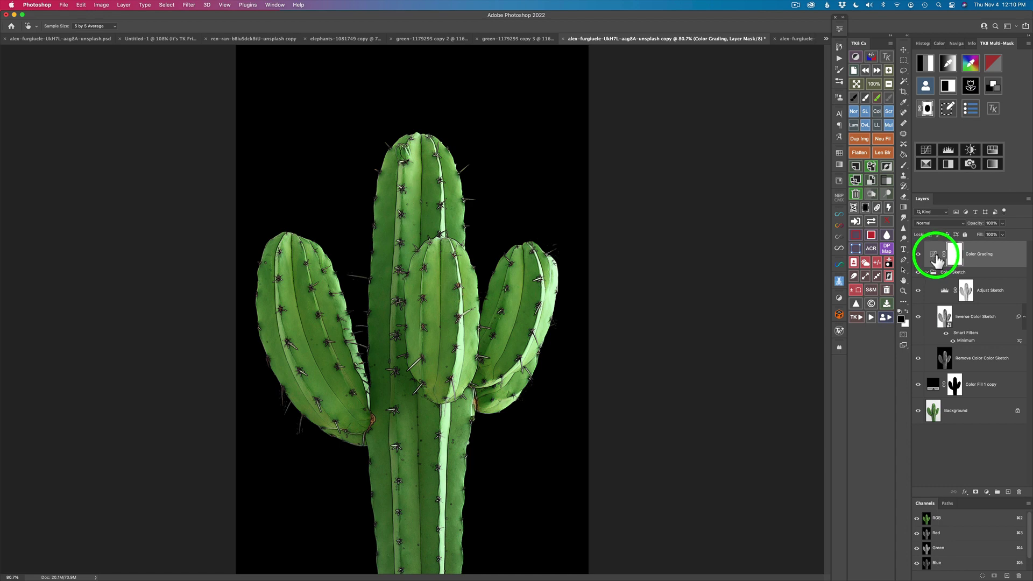
pyautogui.moveTo(935, 260); pyautogui.dragTo(398, 314)
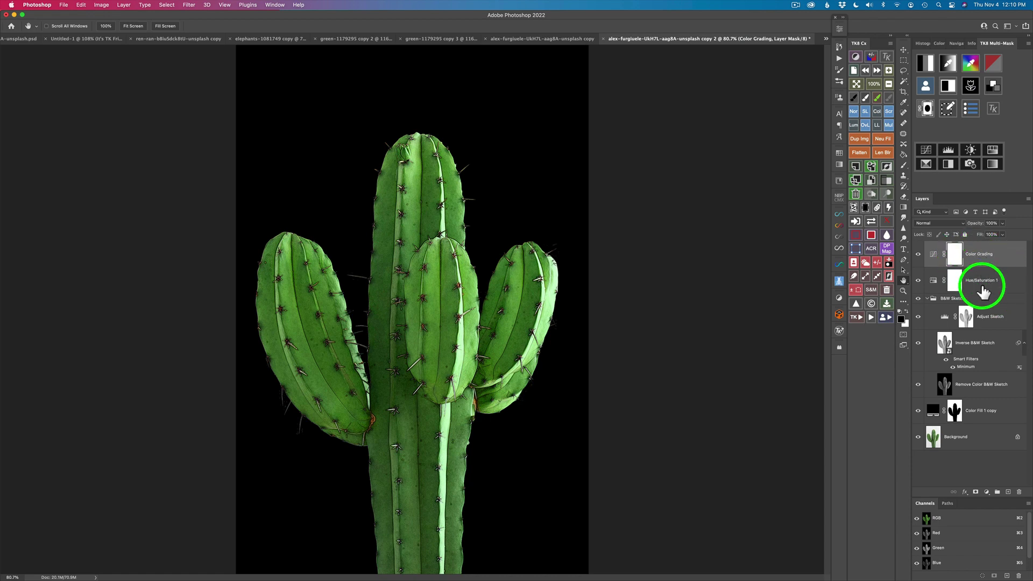
pyautogui.click(920, 258)
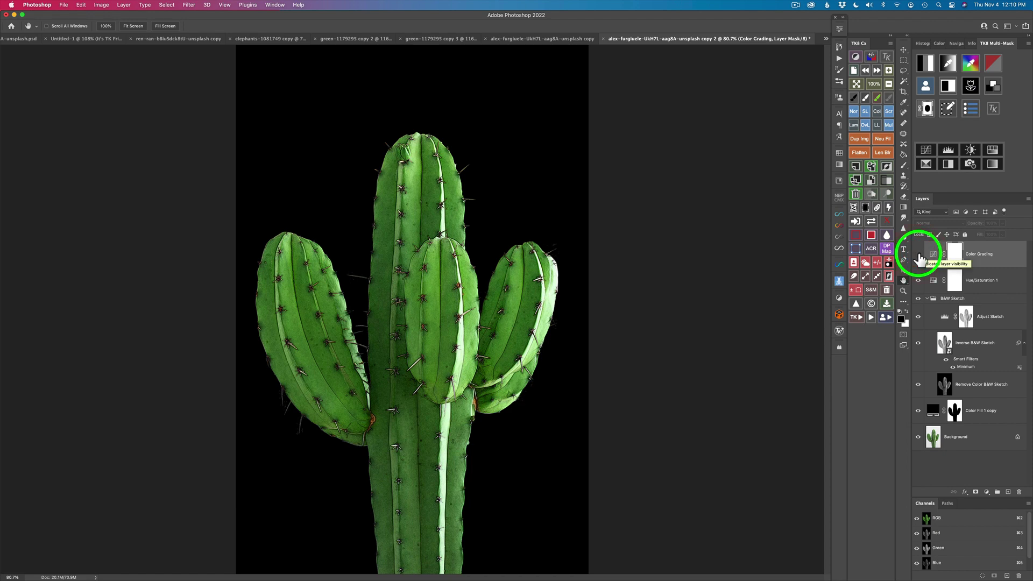
pyautogui.click(919, 257)
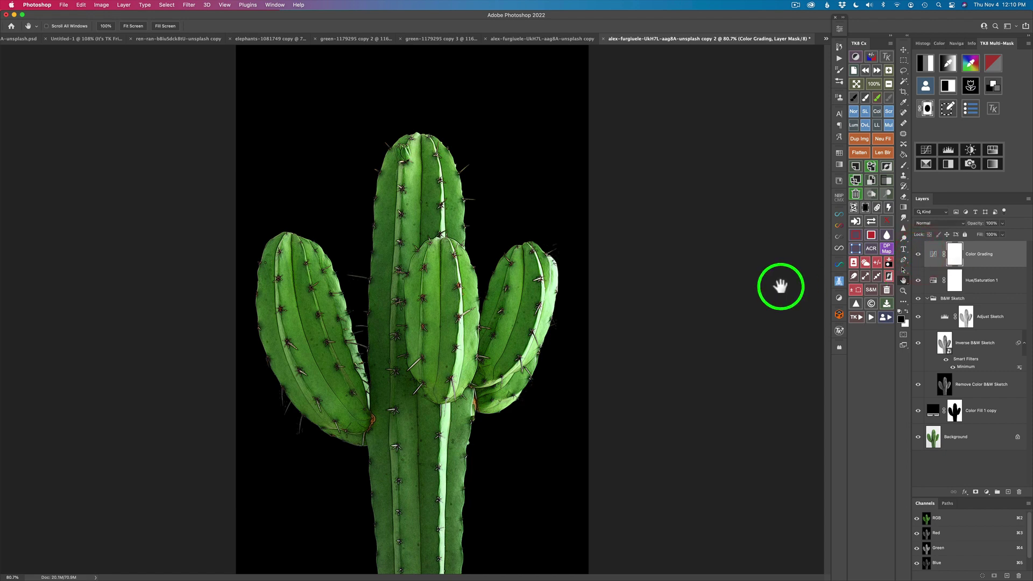